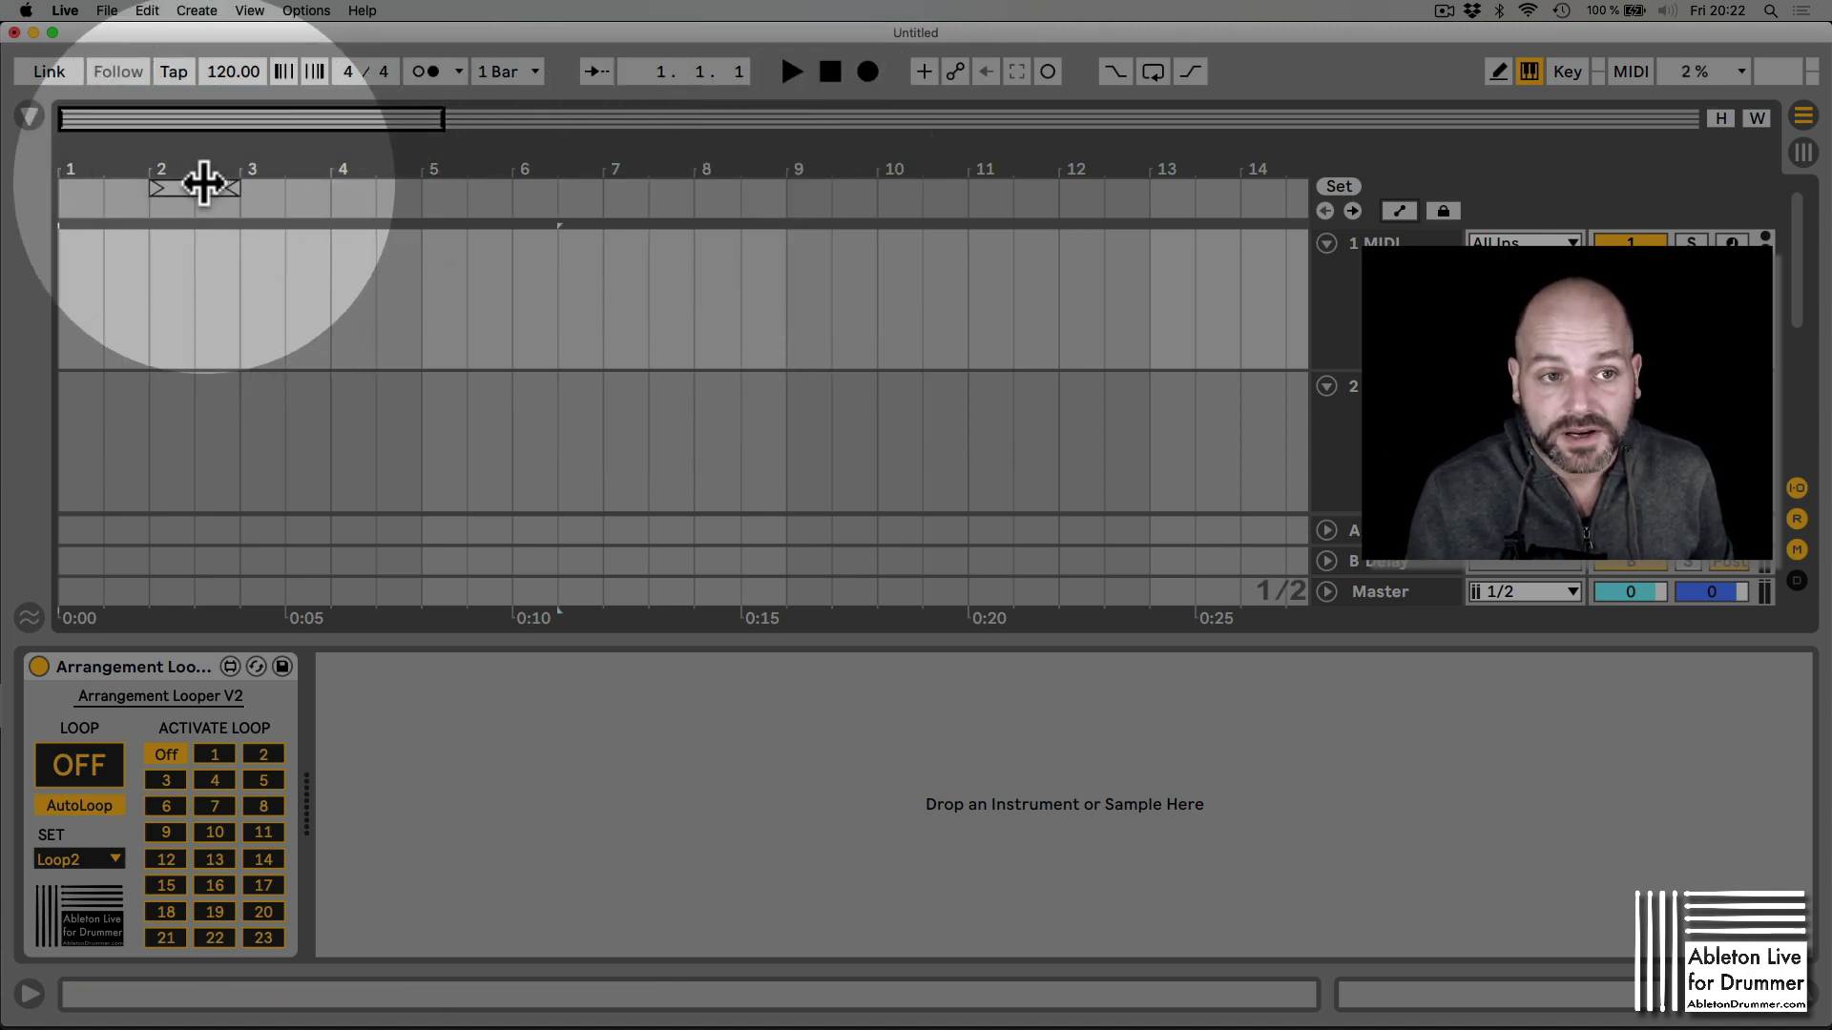
- Move the loop brace to bars 8–10, audition it looping, then switch looping off
drag(196, 188, 907, 211)
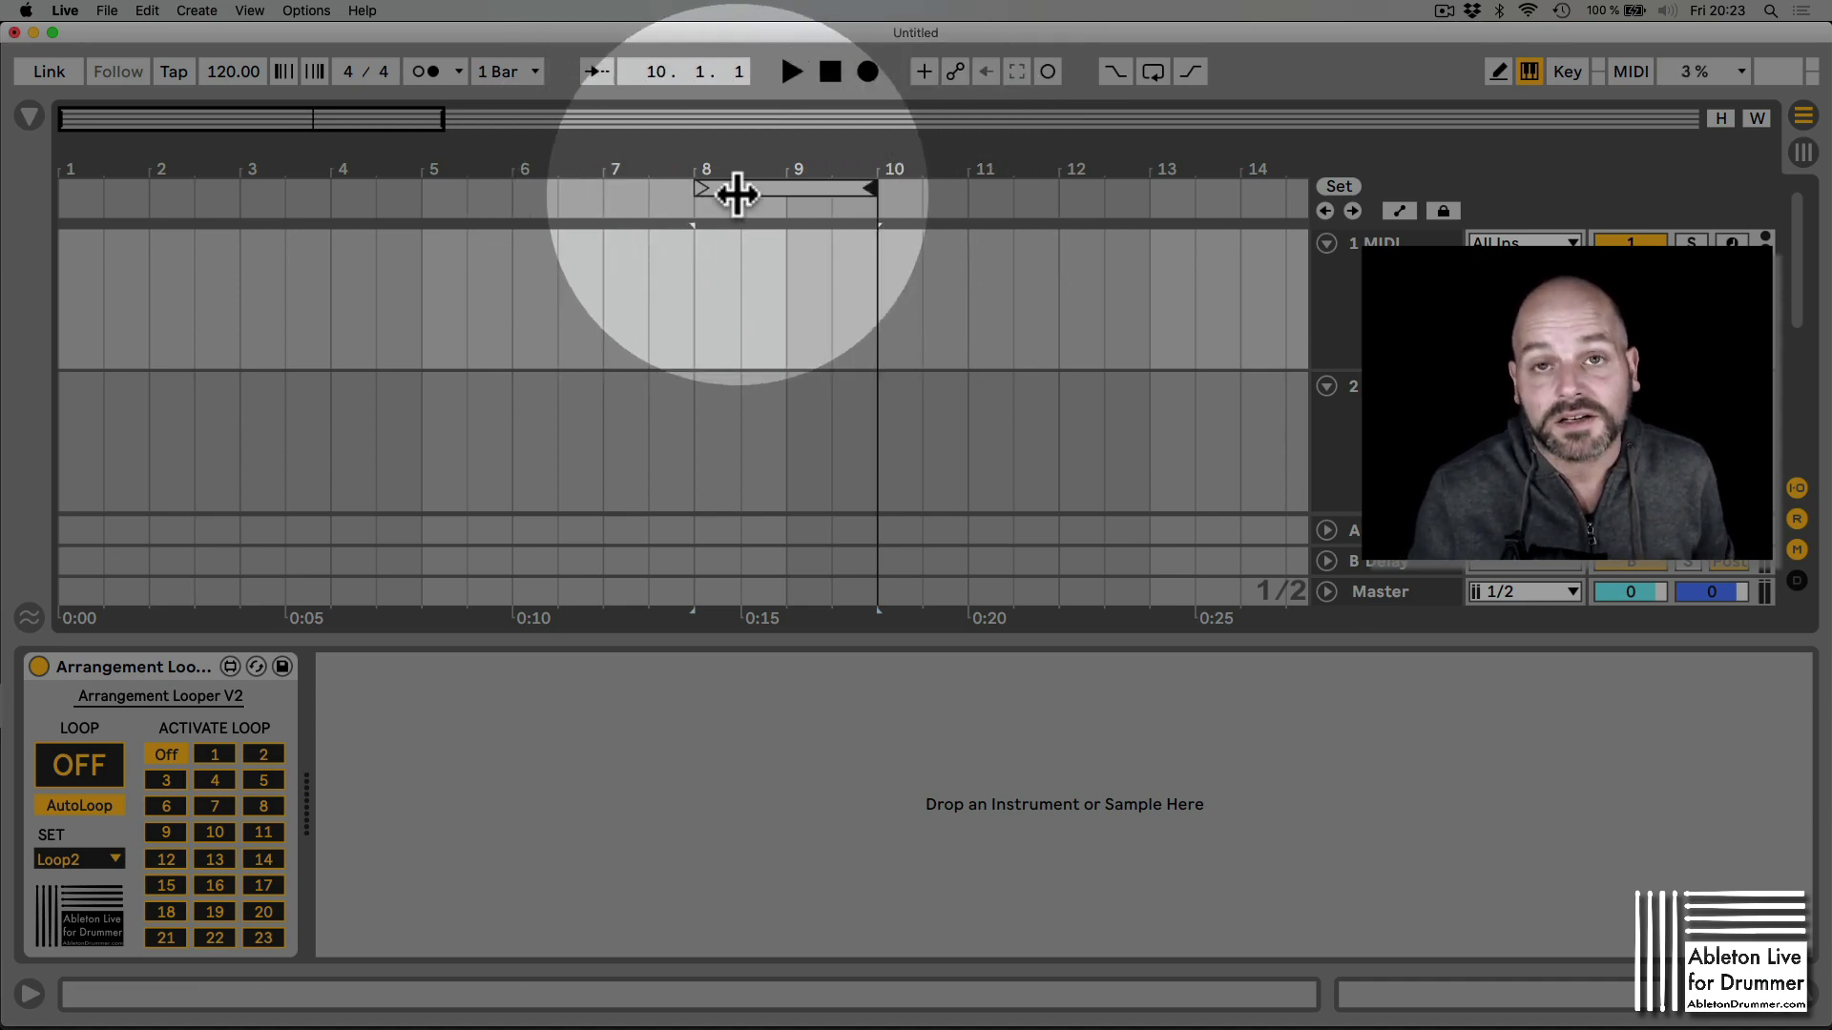
click(1154, 72)
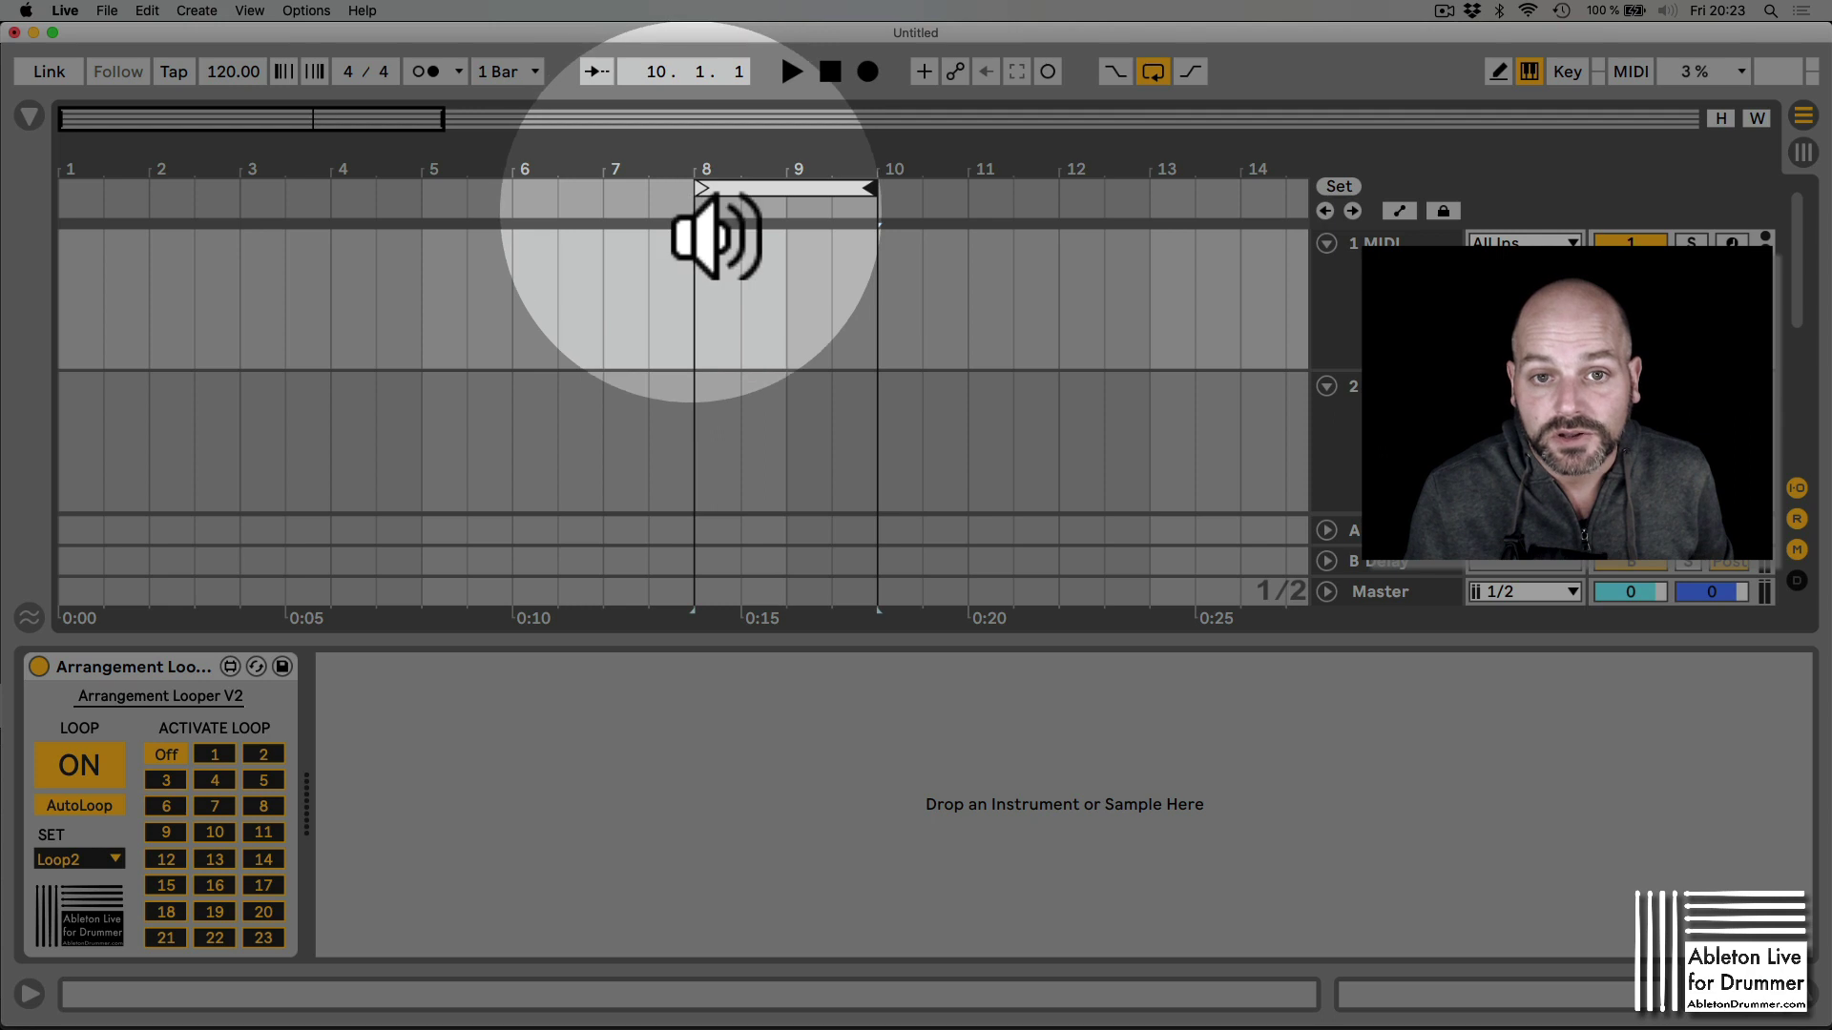
key(space)
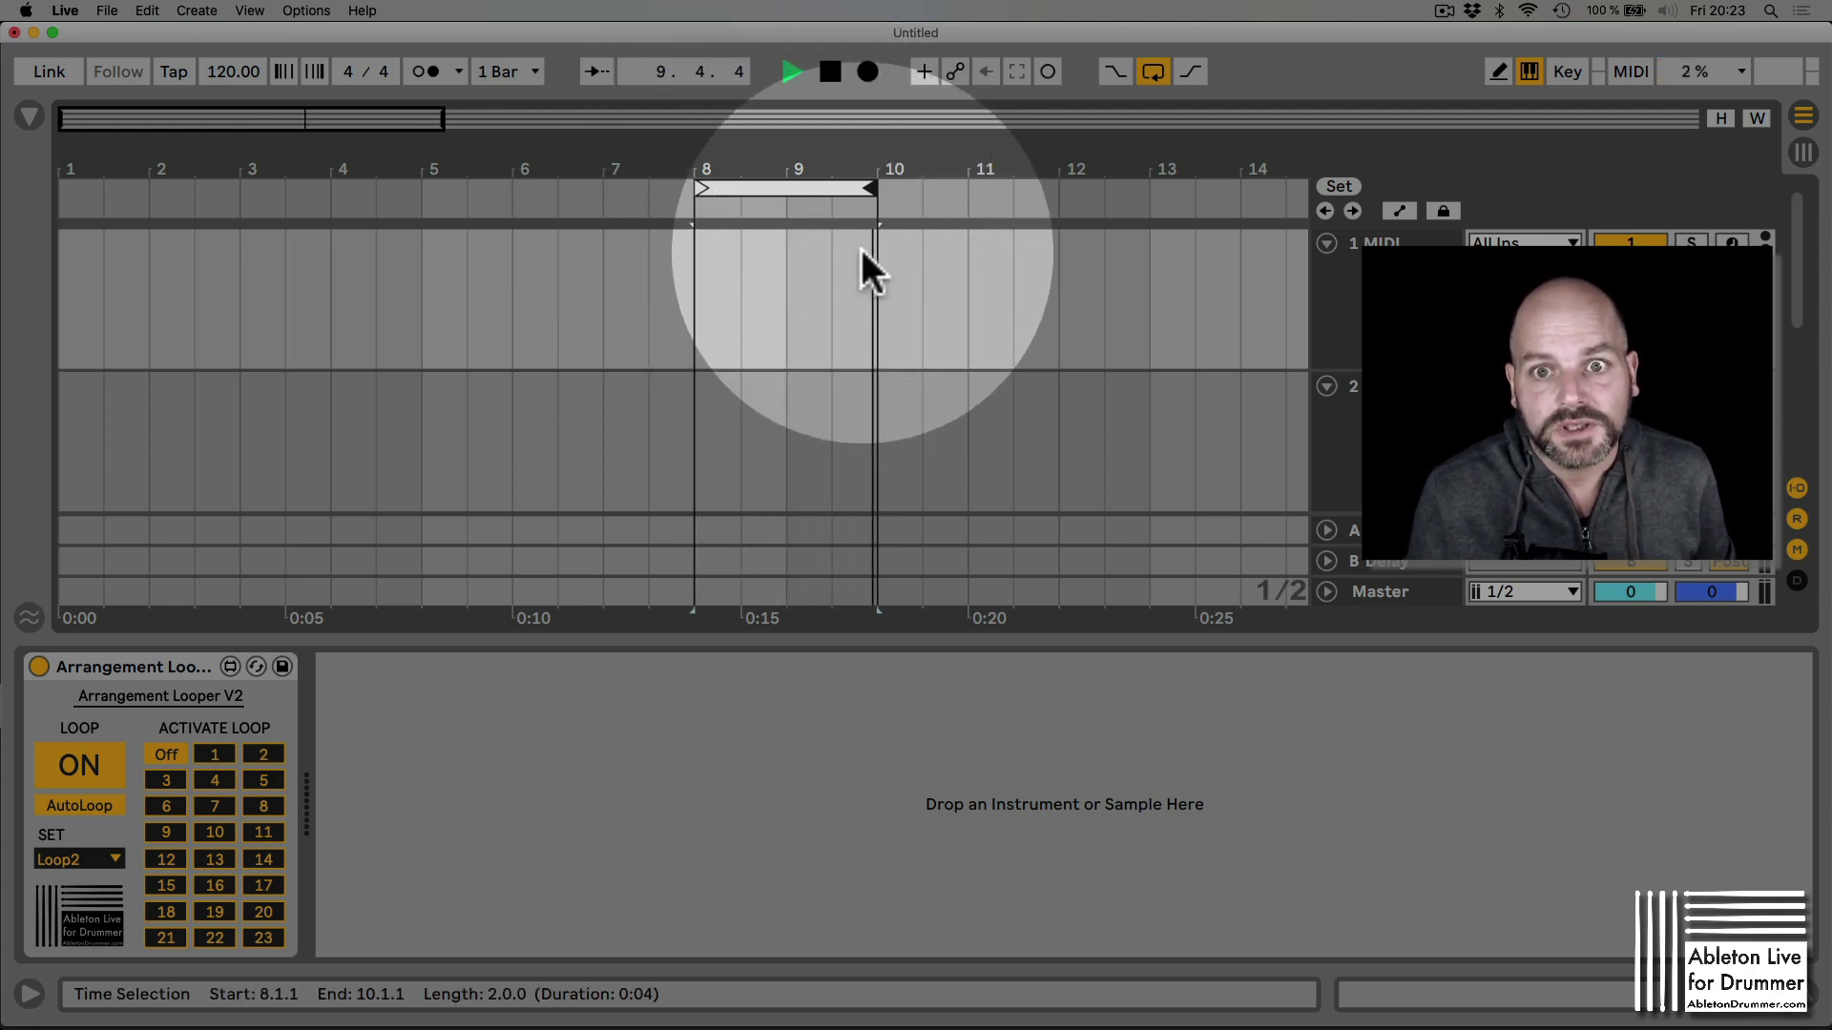
key(space)
click(1153, 72)
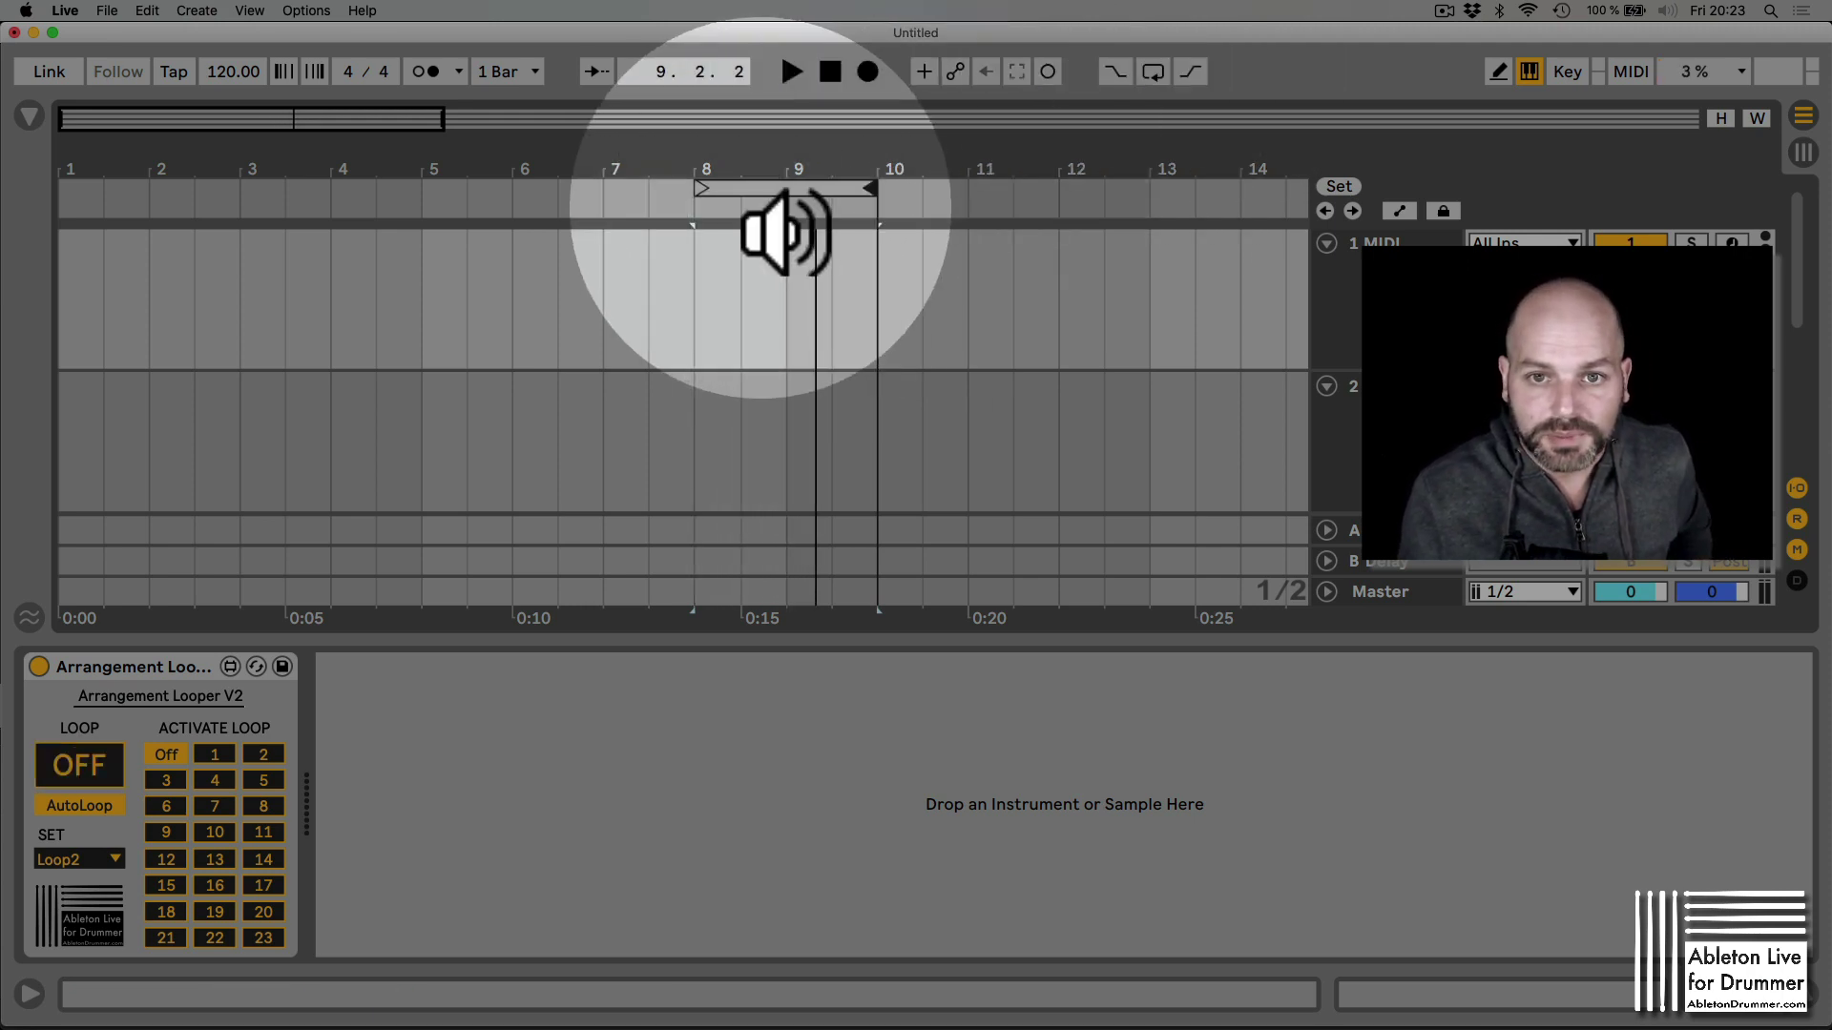
mouse_move(765, 187)
mouse_down()
mouse_move(970, 186)
mouse_move(740, 236)
mouse_move(785, 227)
mouse_up()
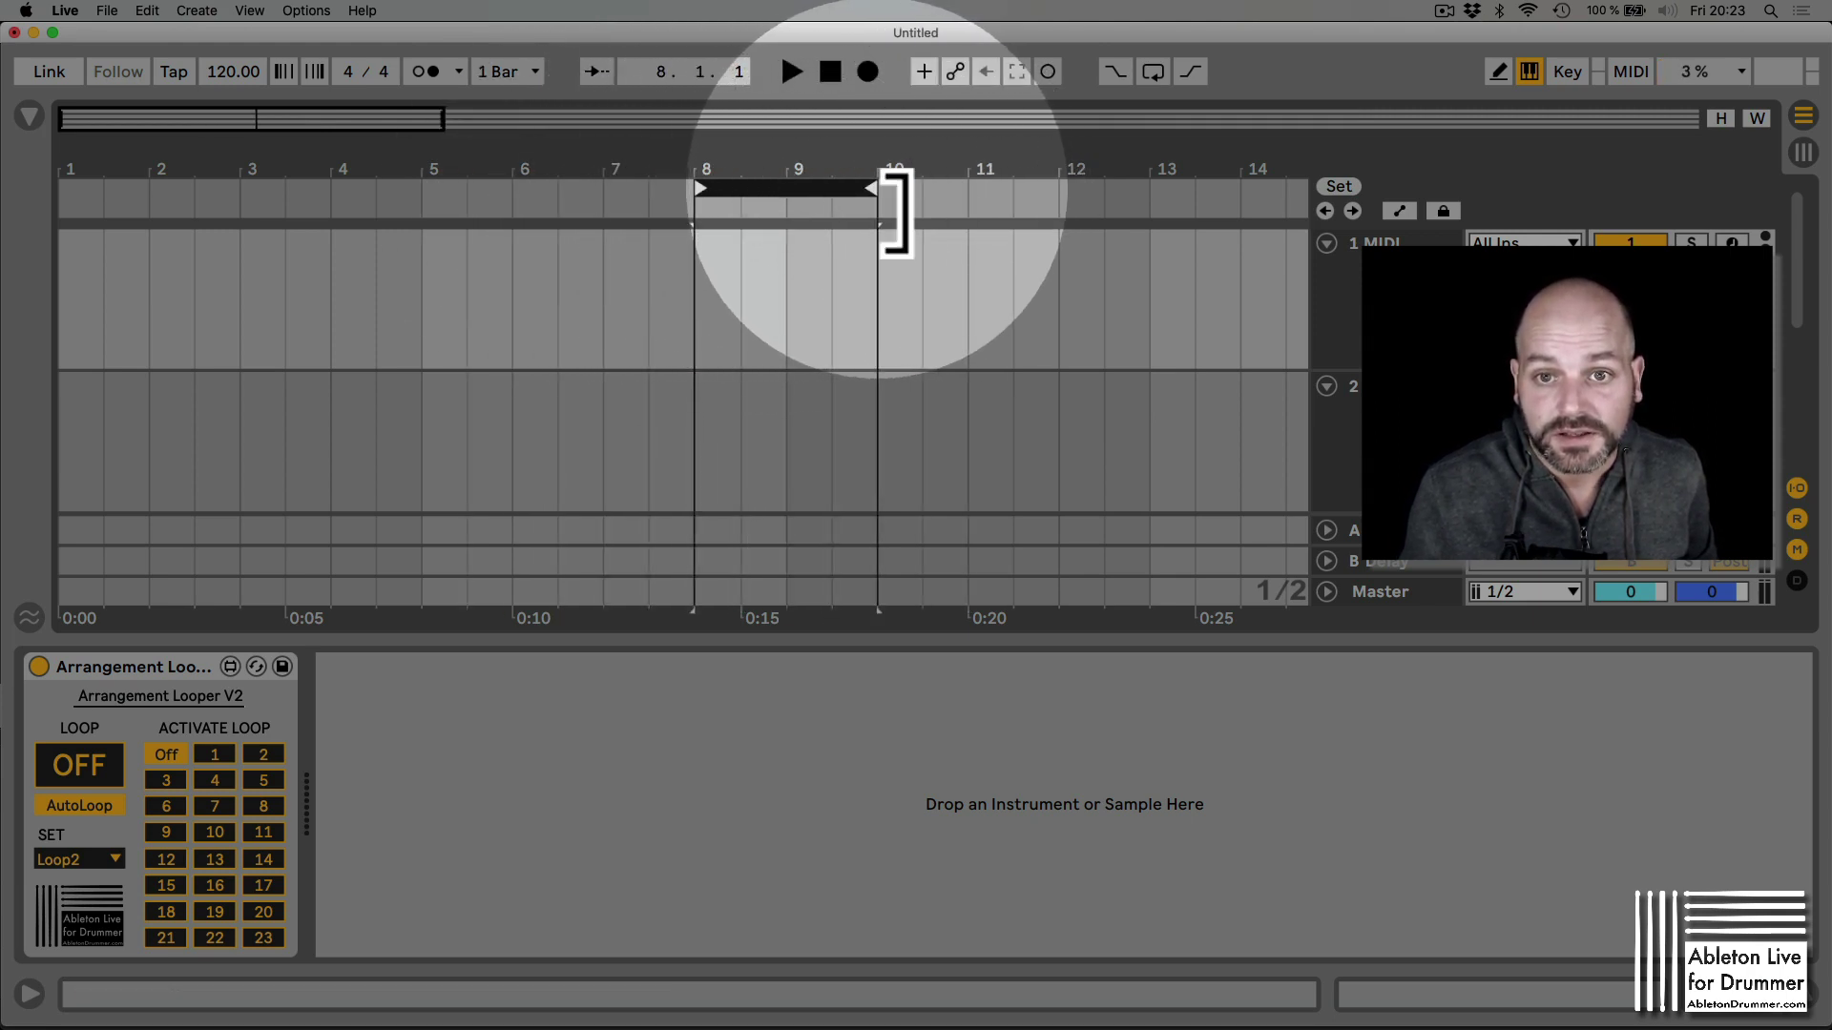
- Trim the loop to the single bar 8–9 and drag it back to bars 2–3
drag(891, 200, 788, 201)
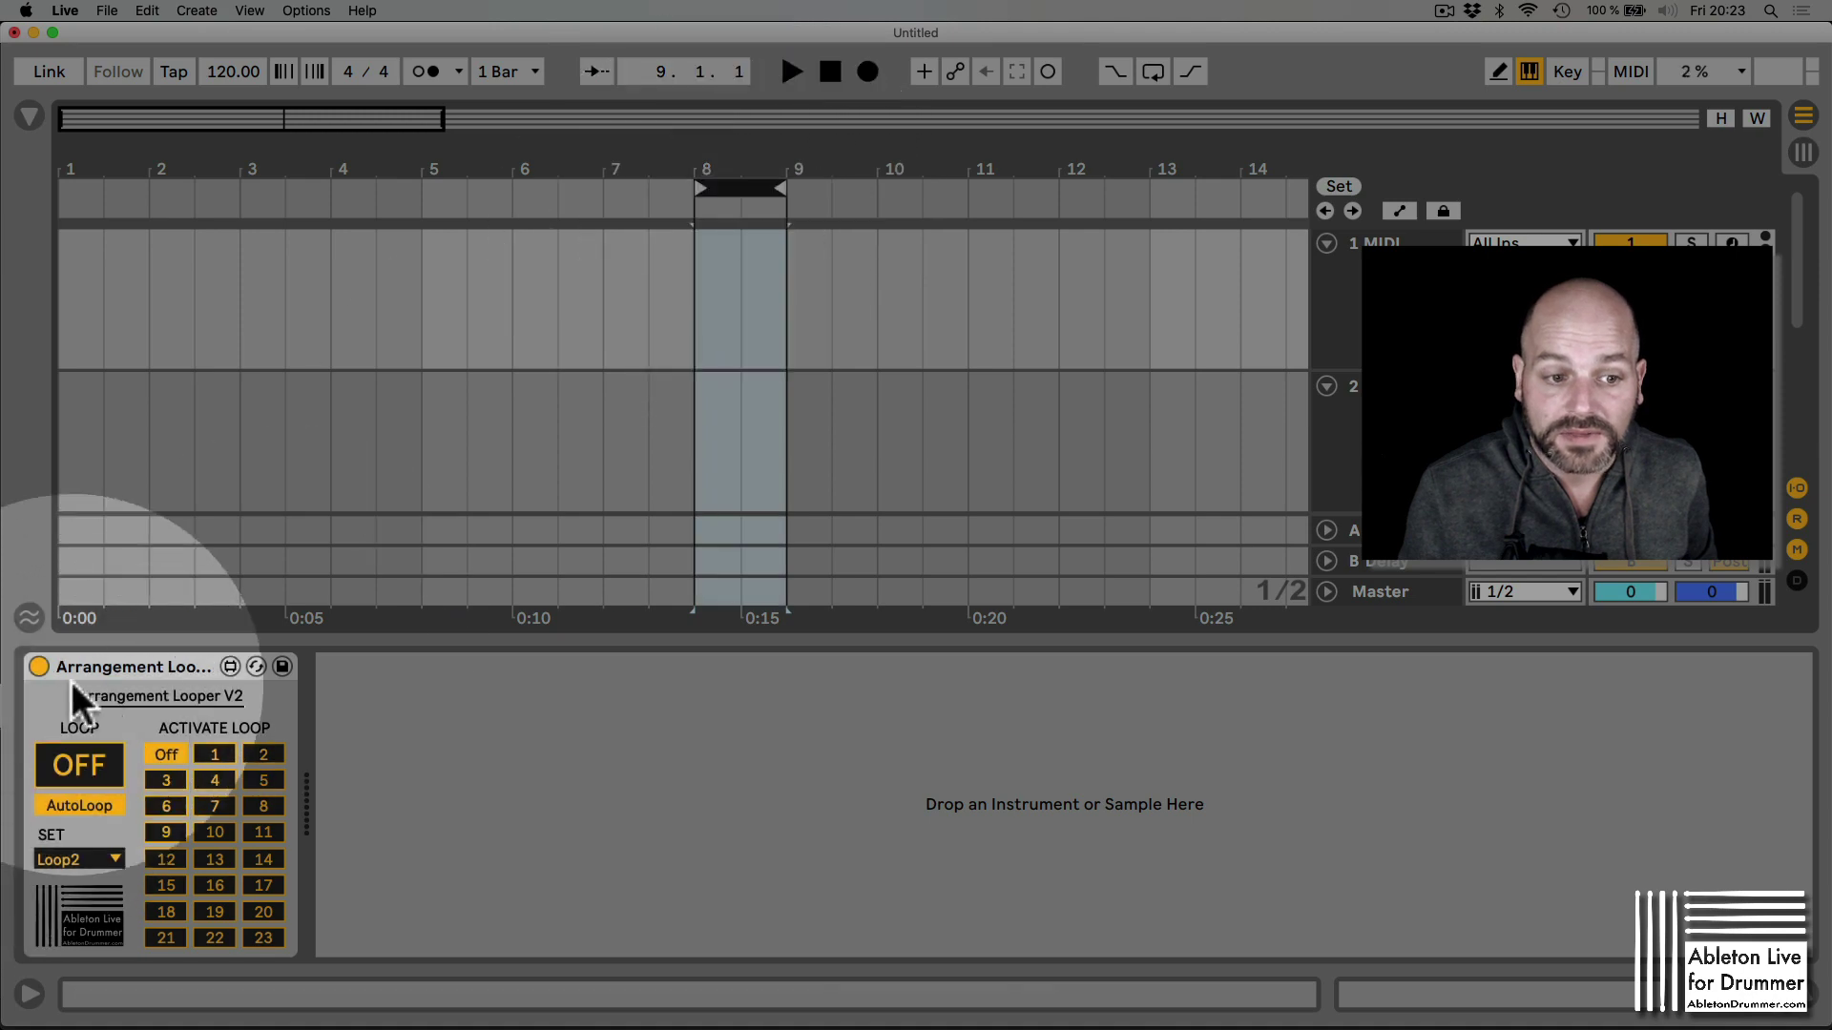
click(122, 665)
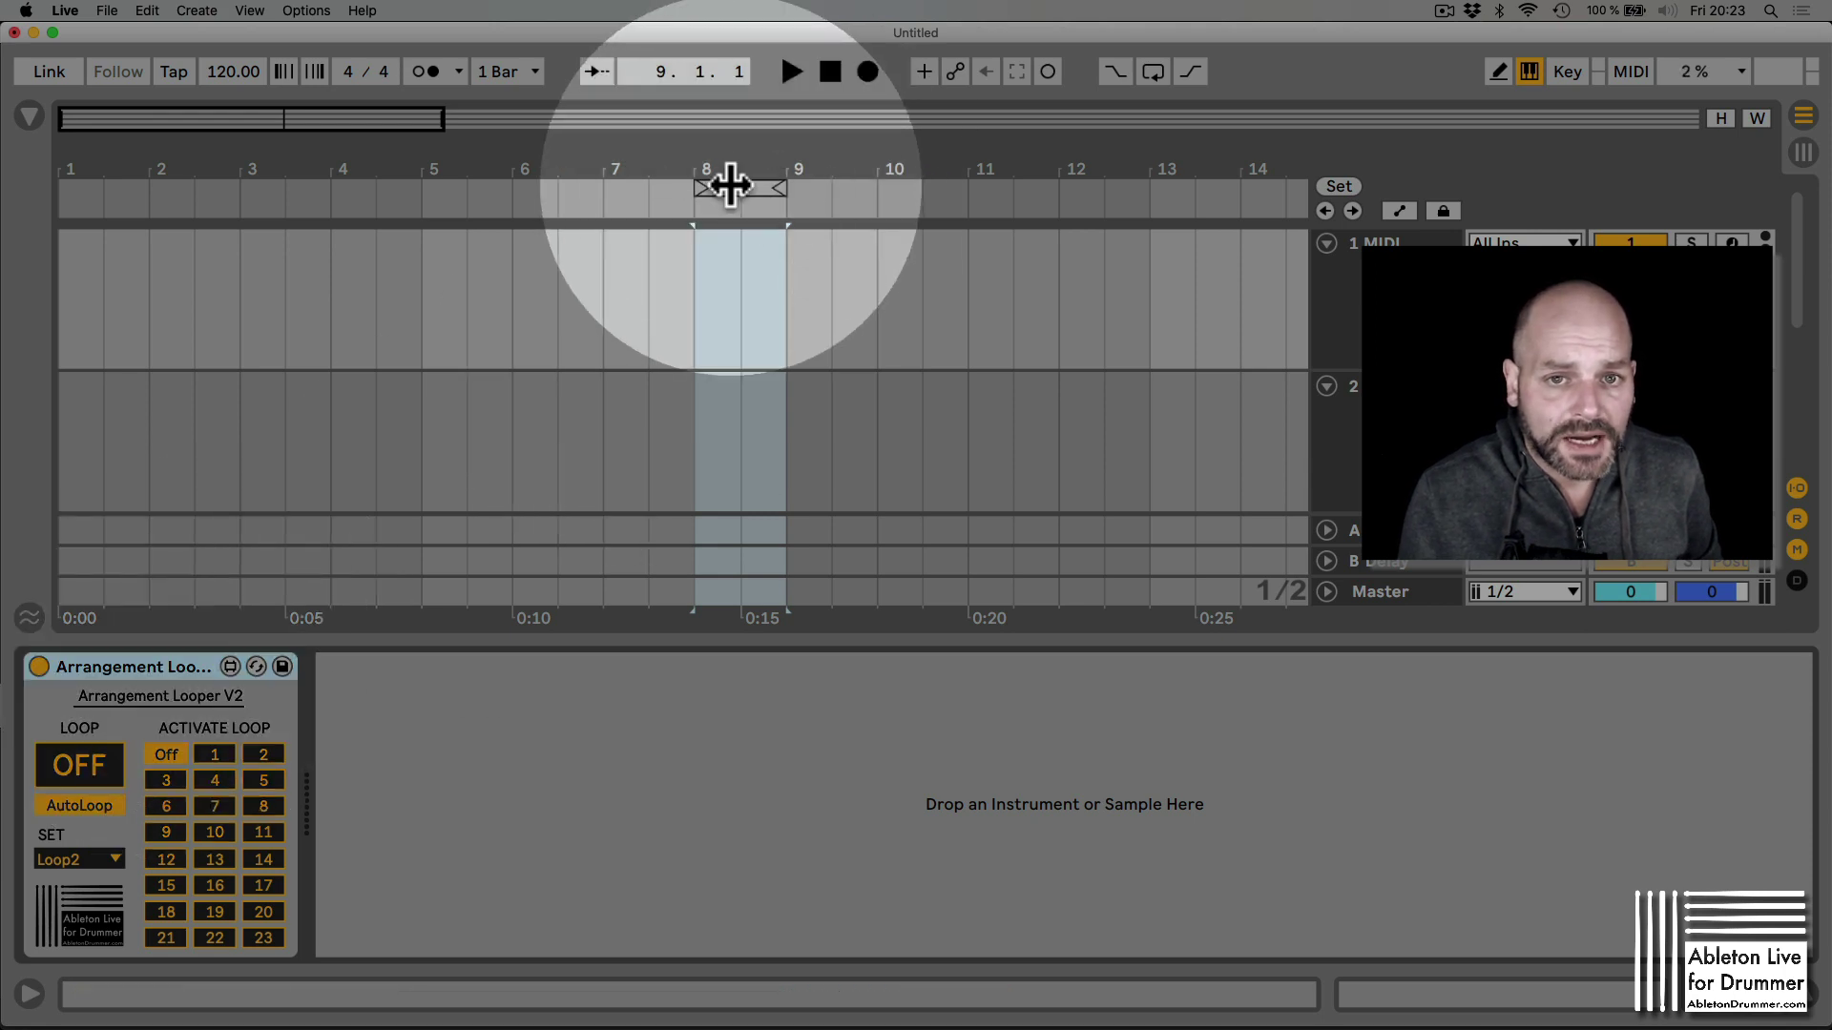
click(729, 181)
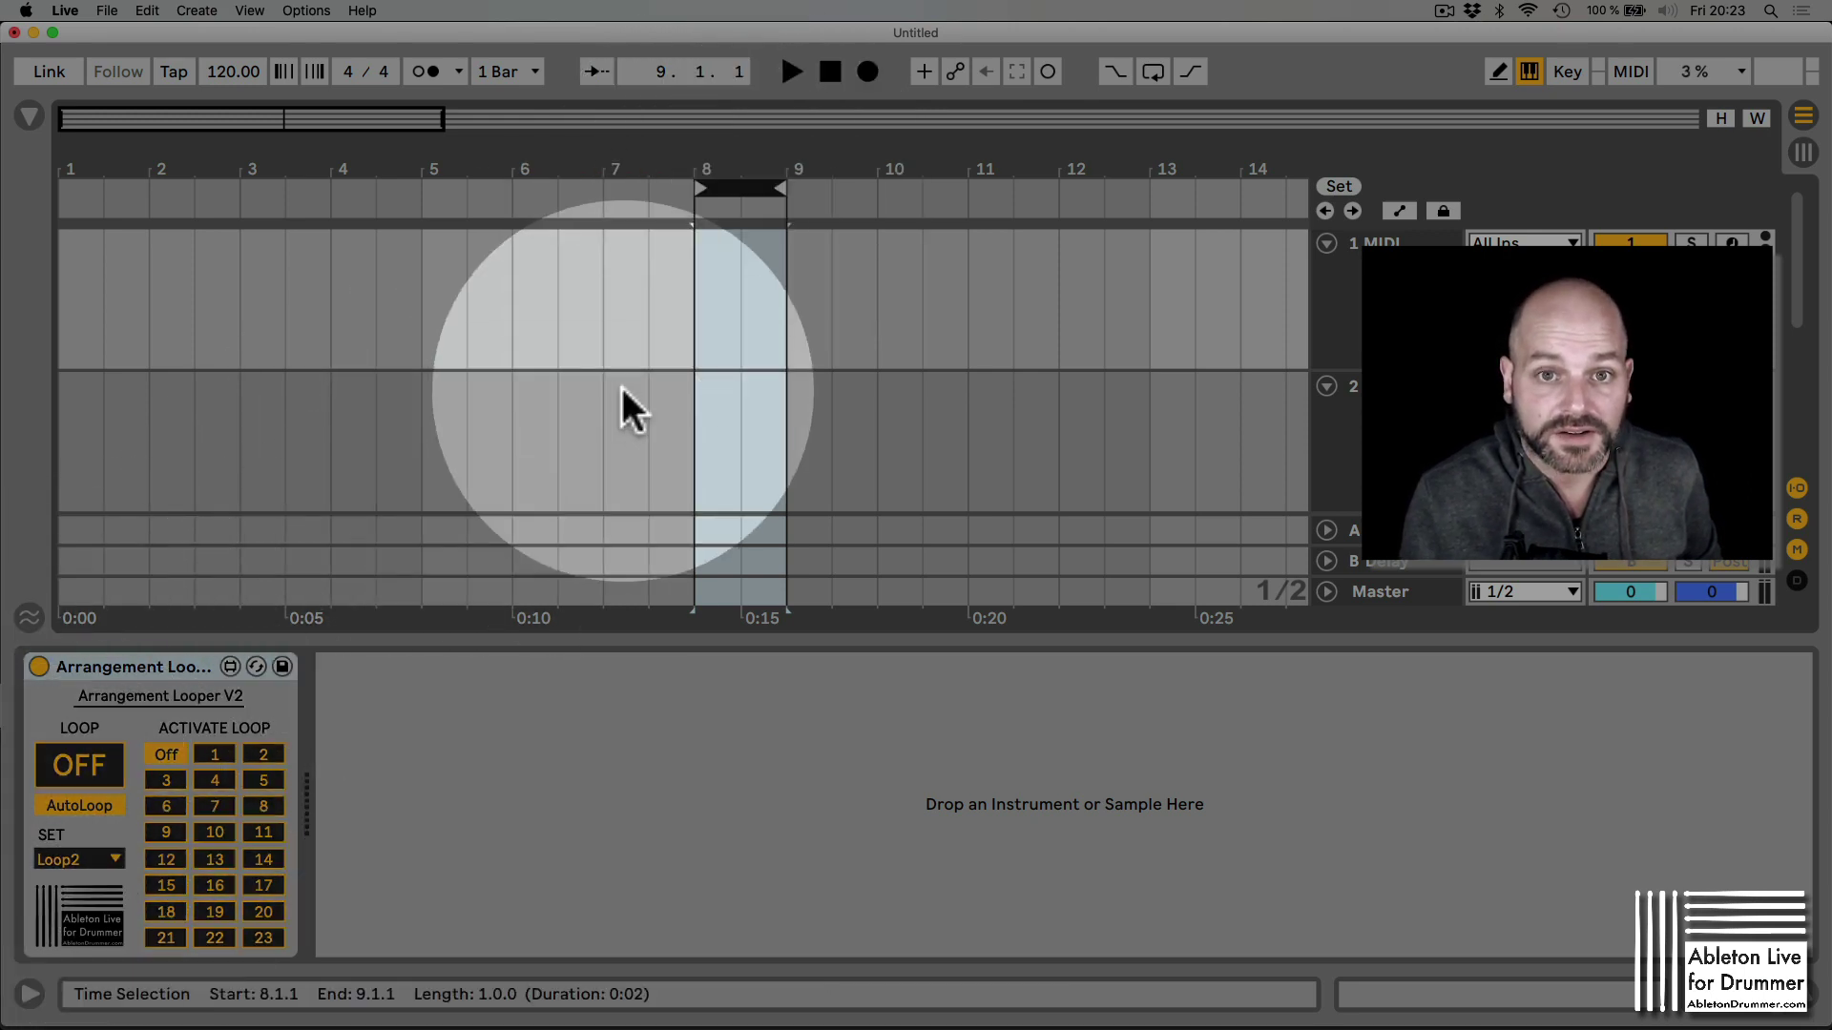
drag(746, 191, 239, 207)
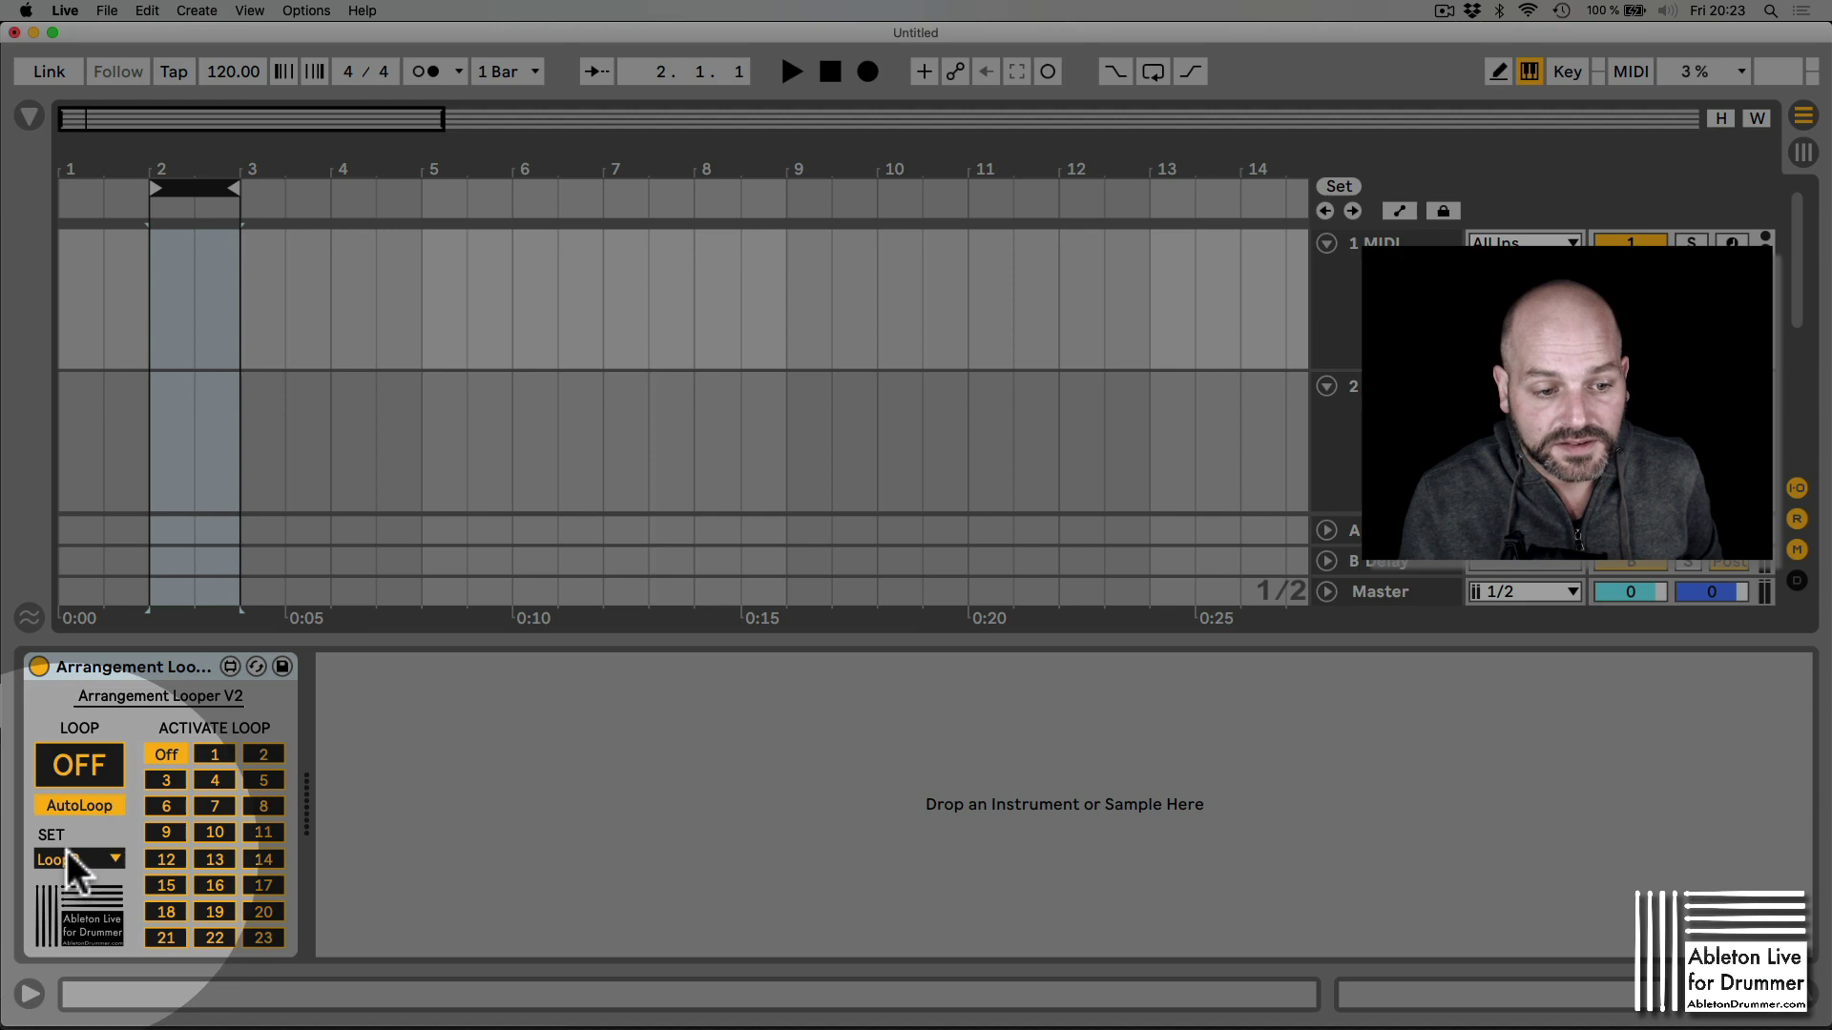
- Store the bars 2–3 loop as Loop1, move it to bars 4–5, and store that as Loop2
click(92, 858)
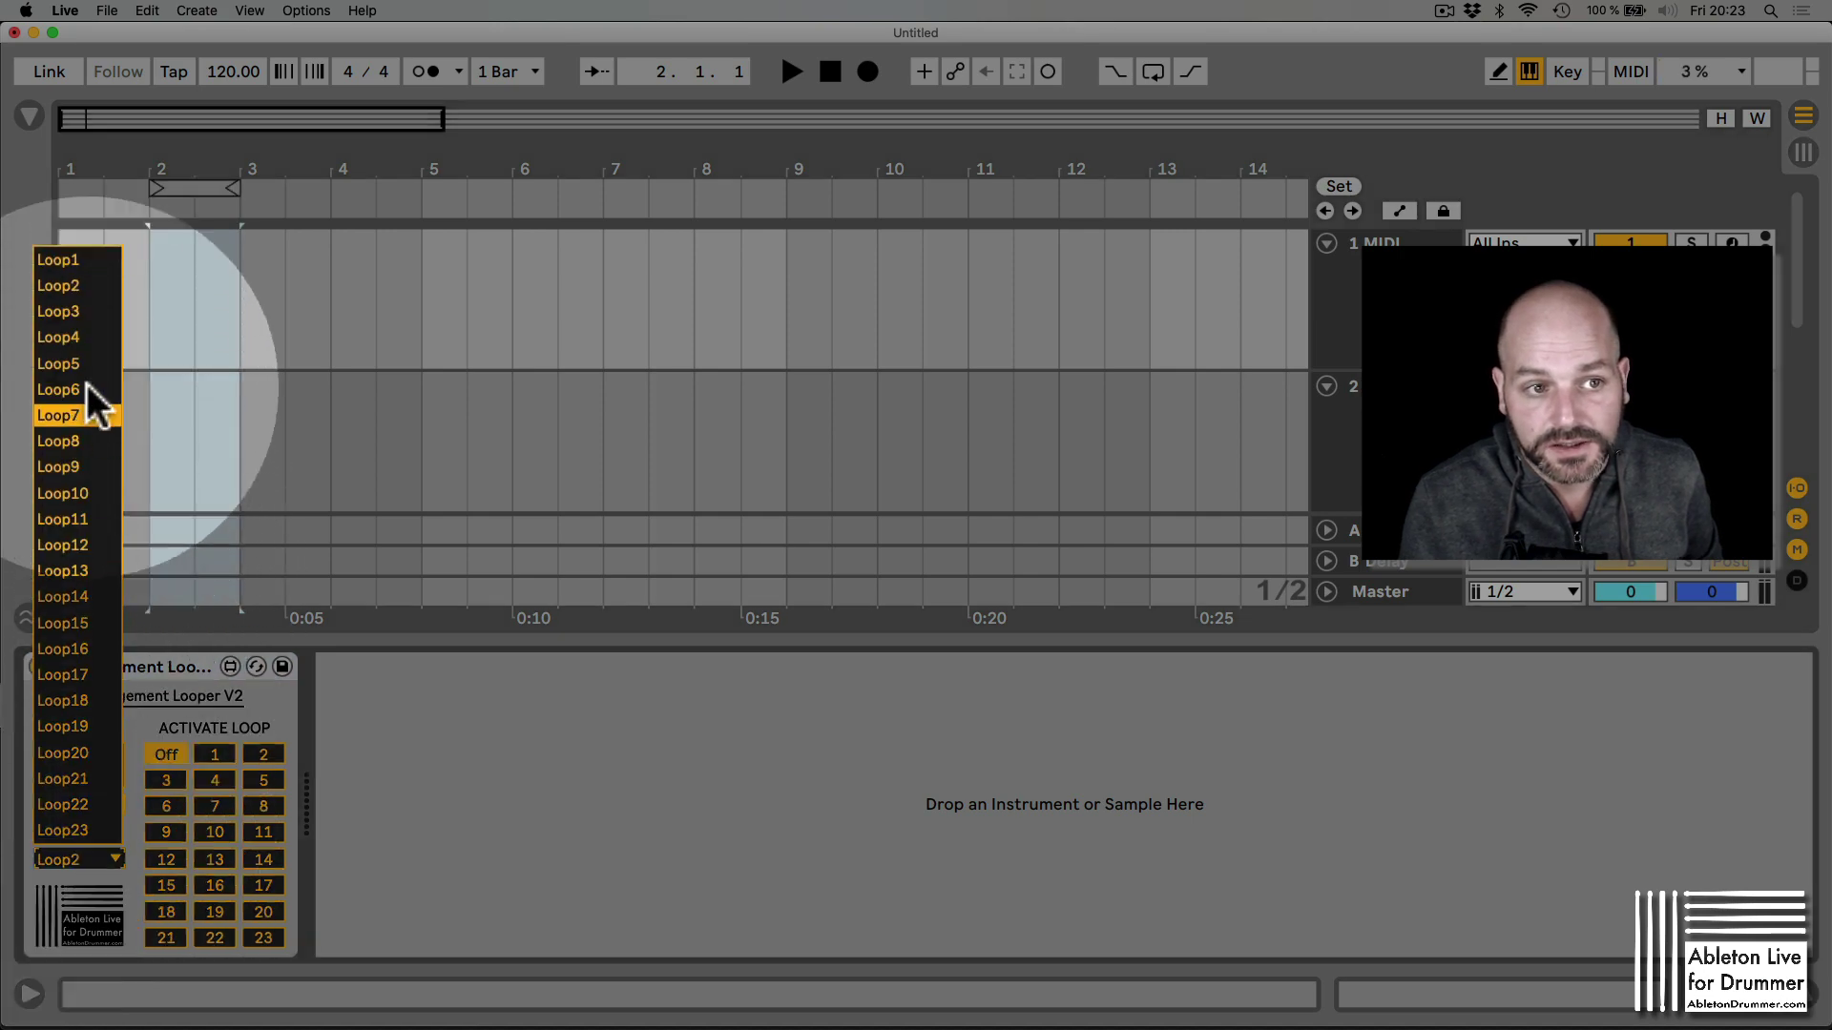
click(79, 264)
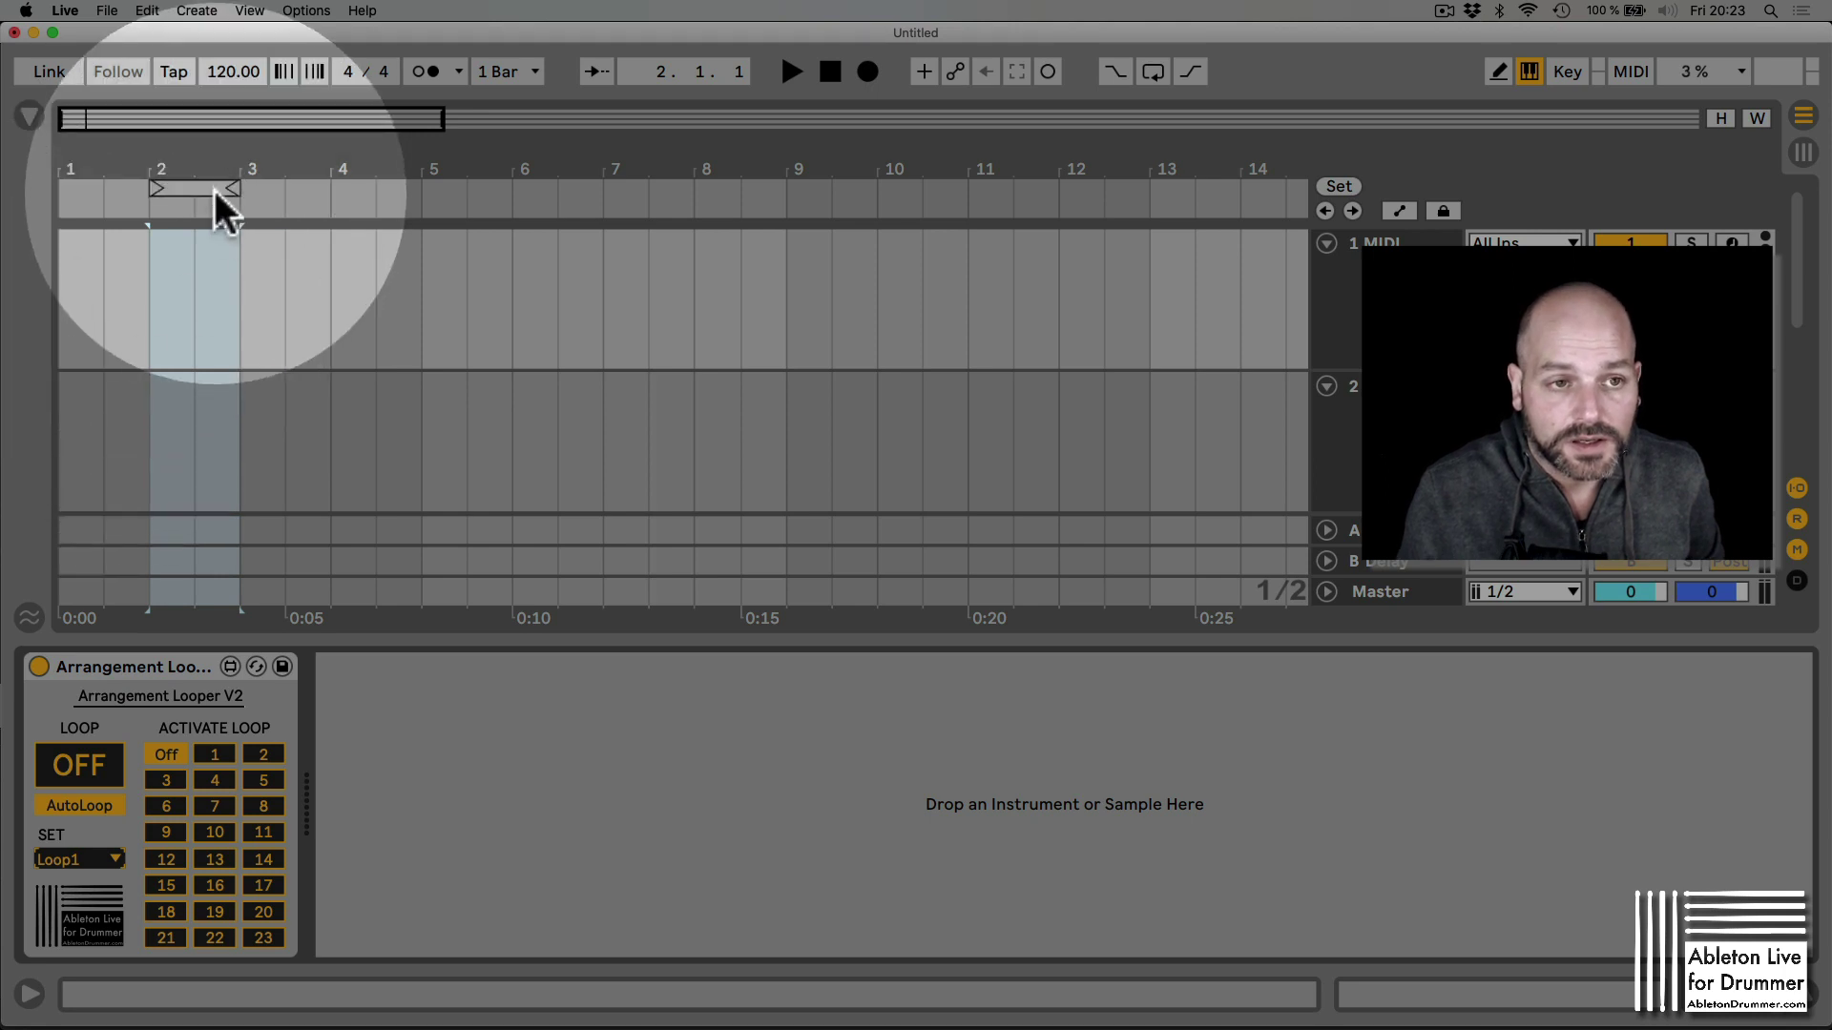
drag(191, 184, 386, 178)
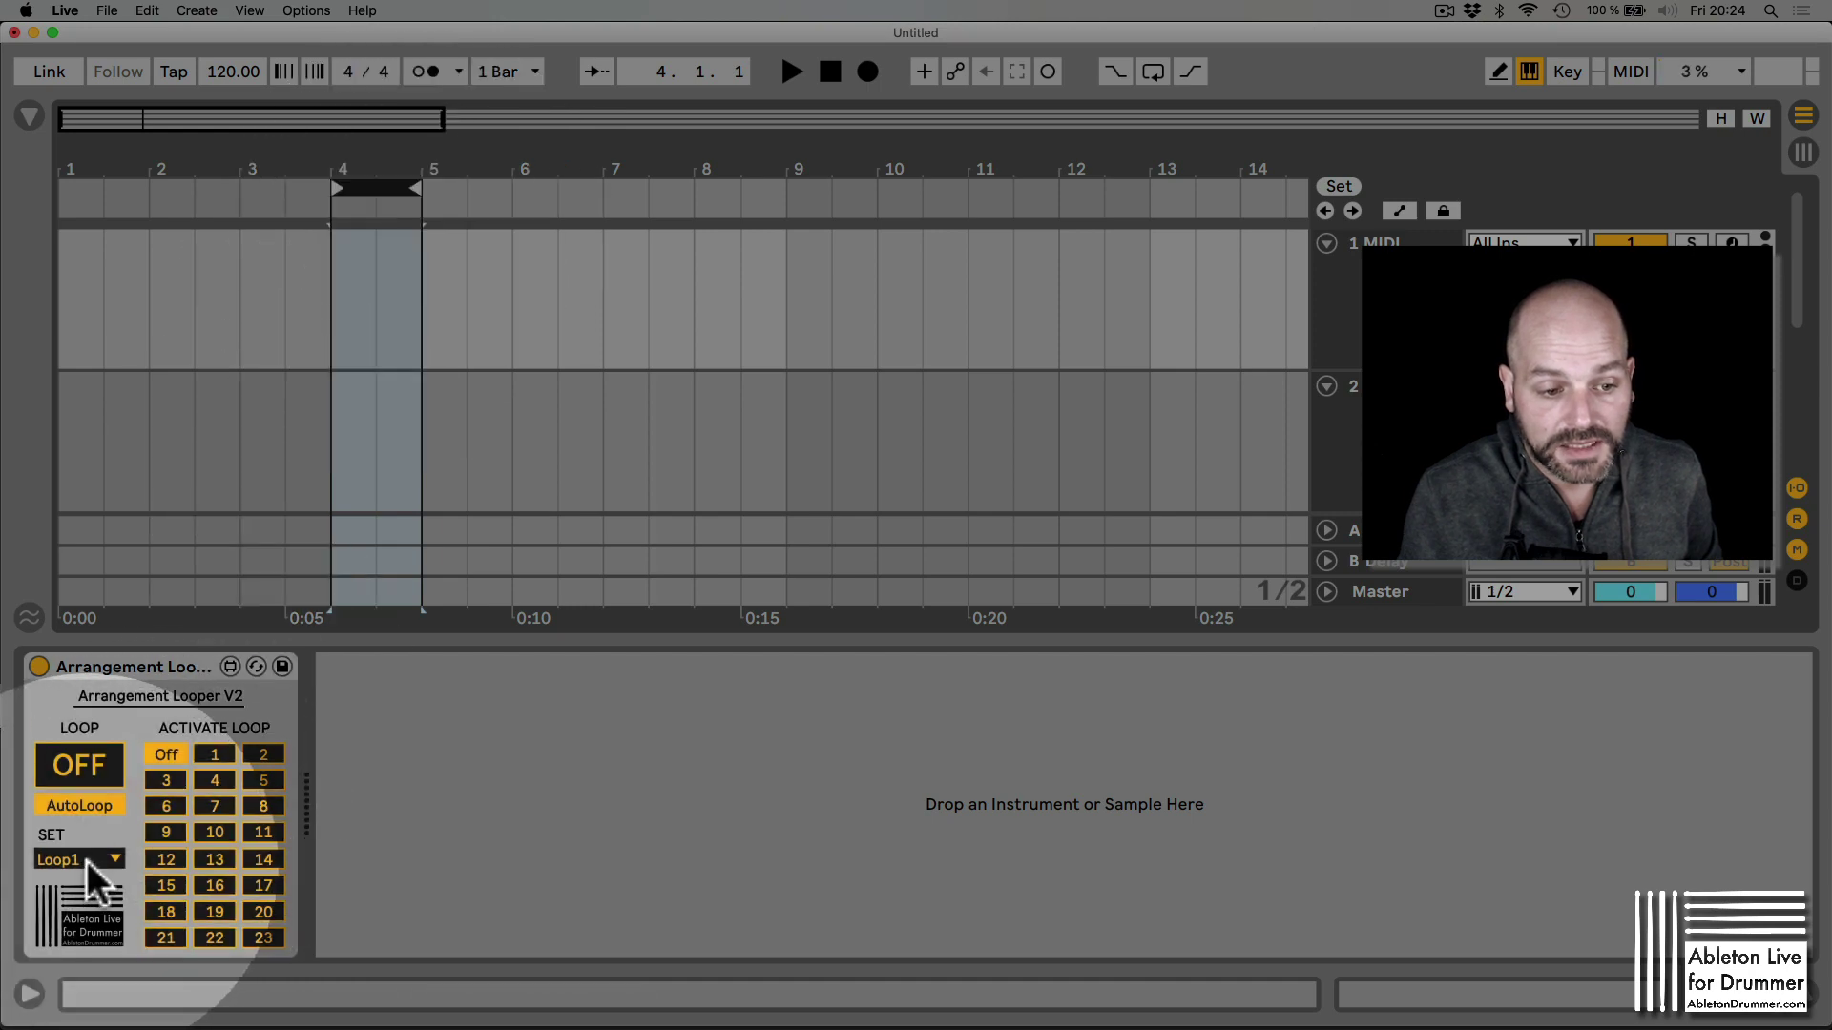
click(88, 861)
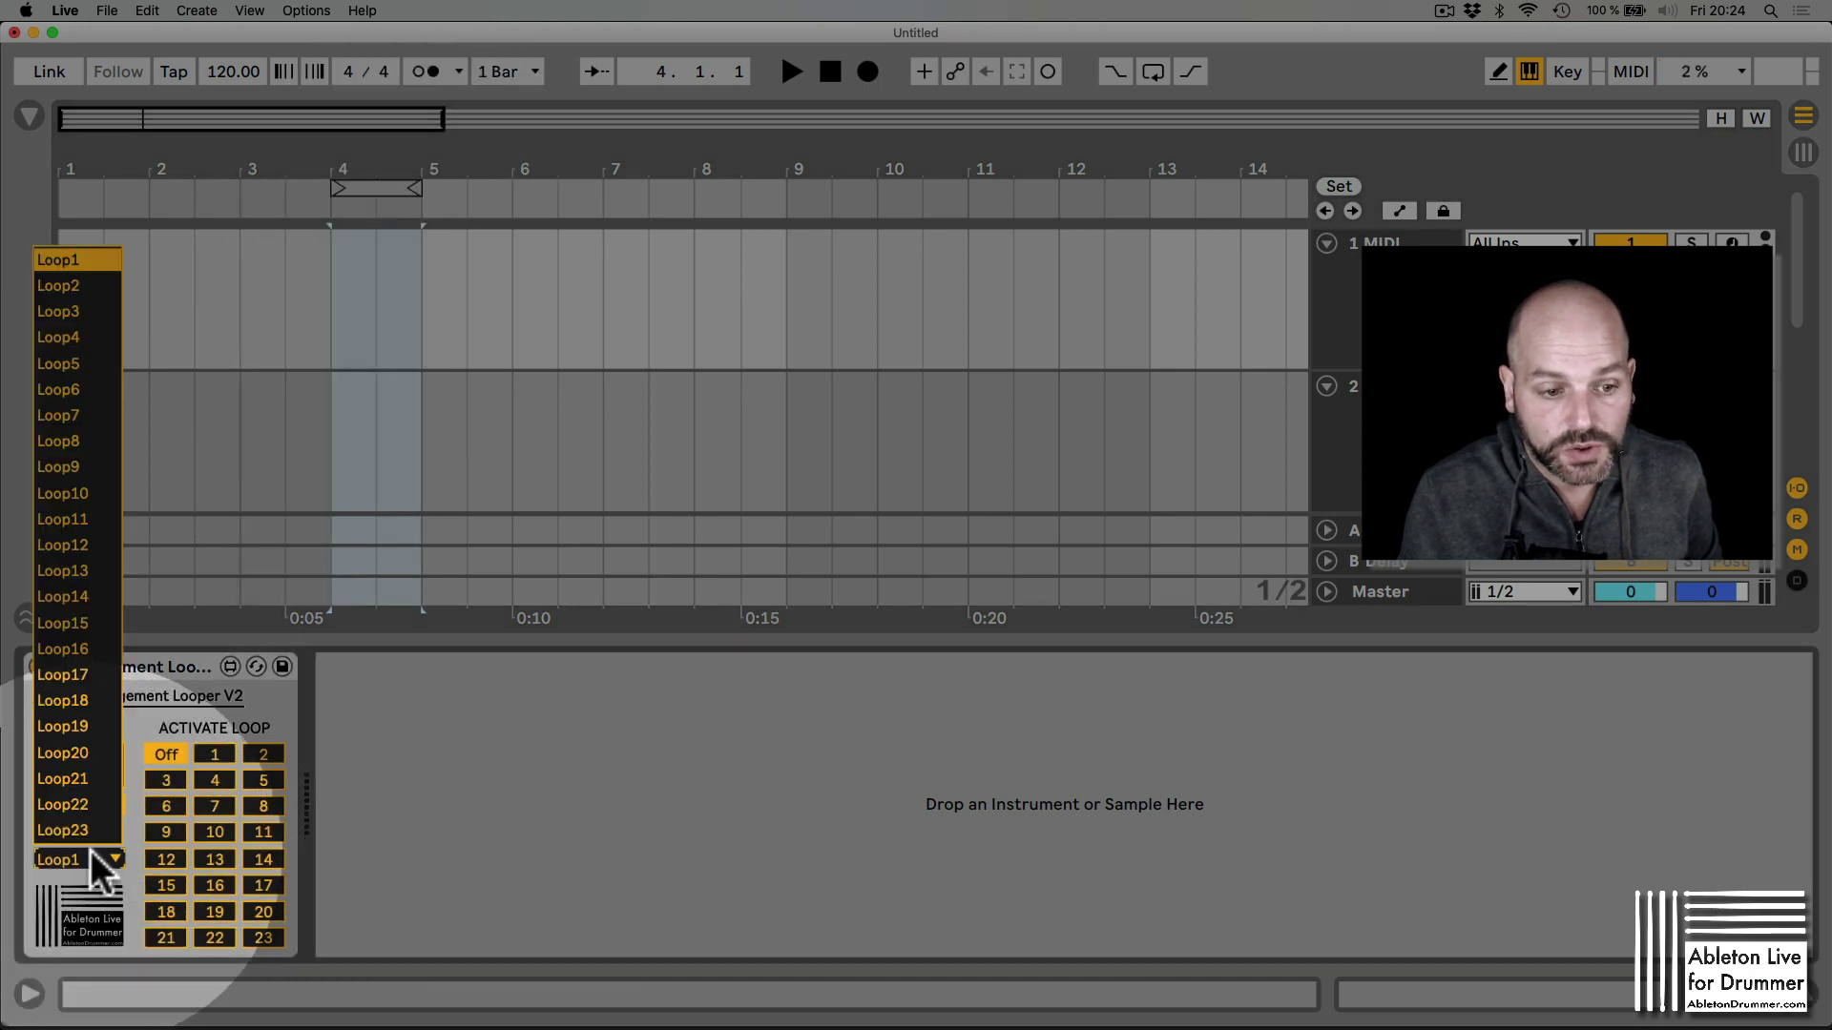
click(57, 287)
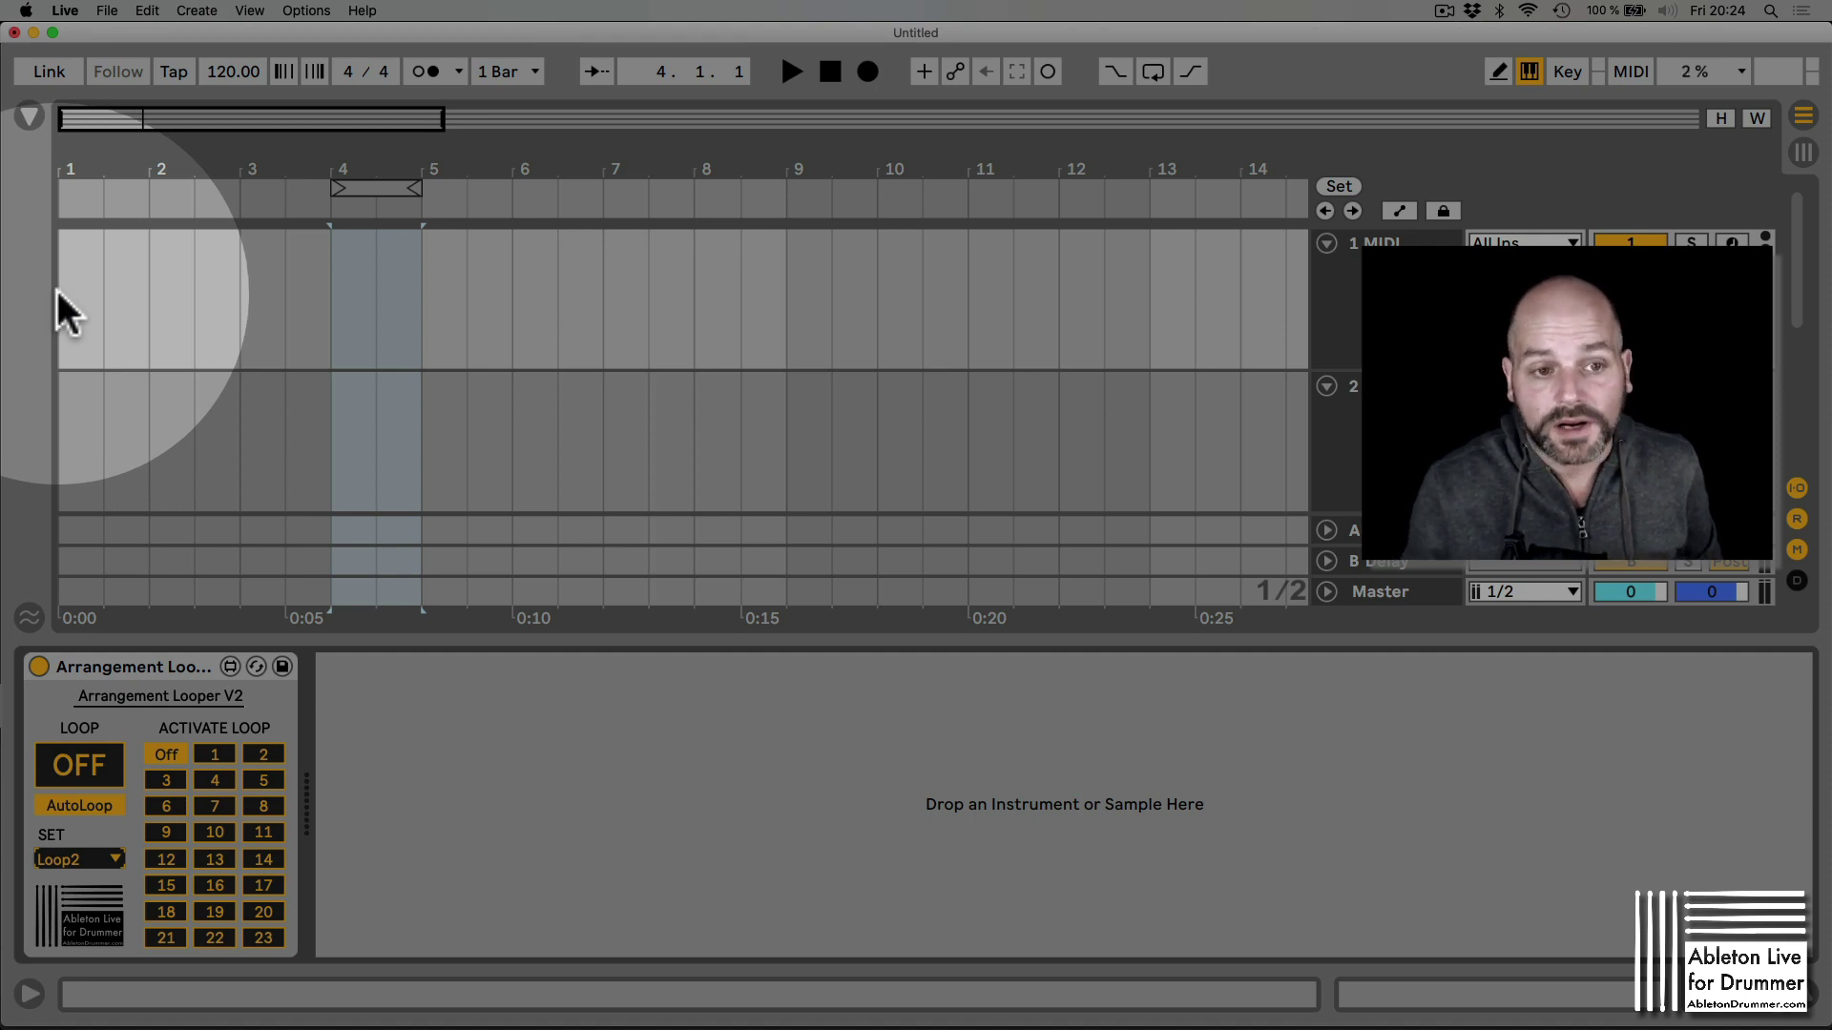
- Switch the looper back and forth between loop 1 (bars 2–3) and loop 2 (bars 4–5)
click(214, 754)
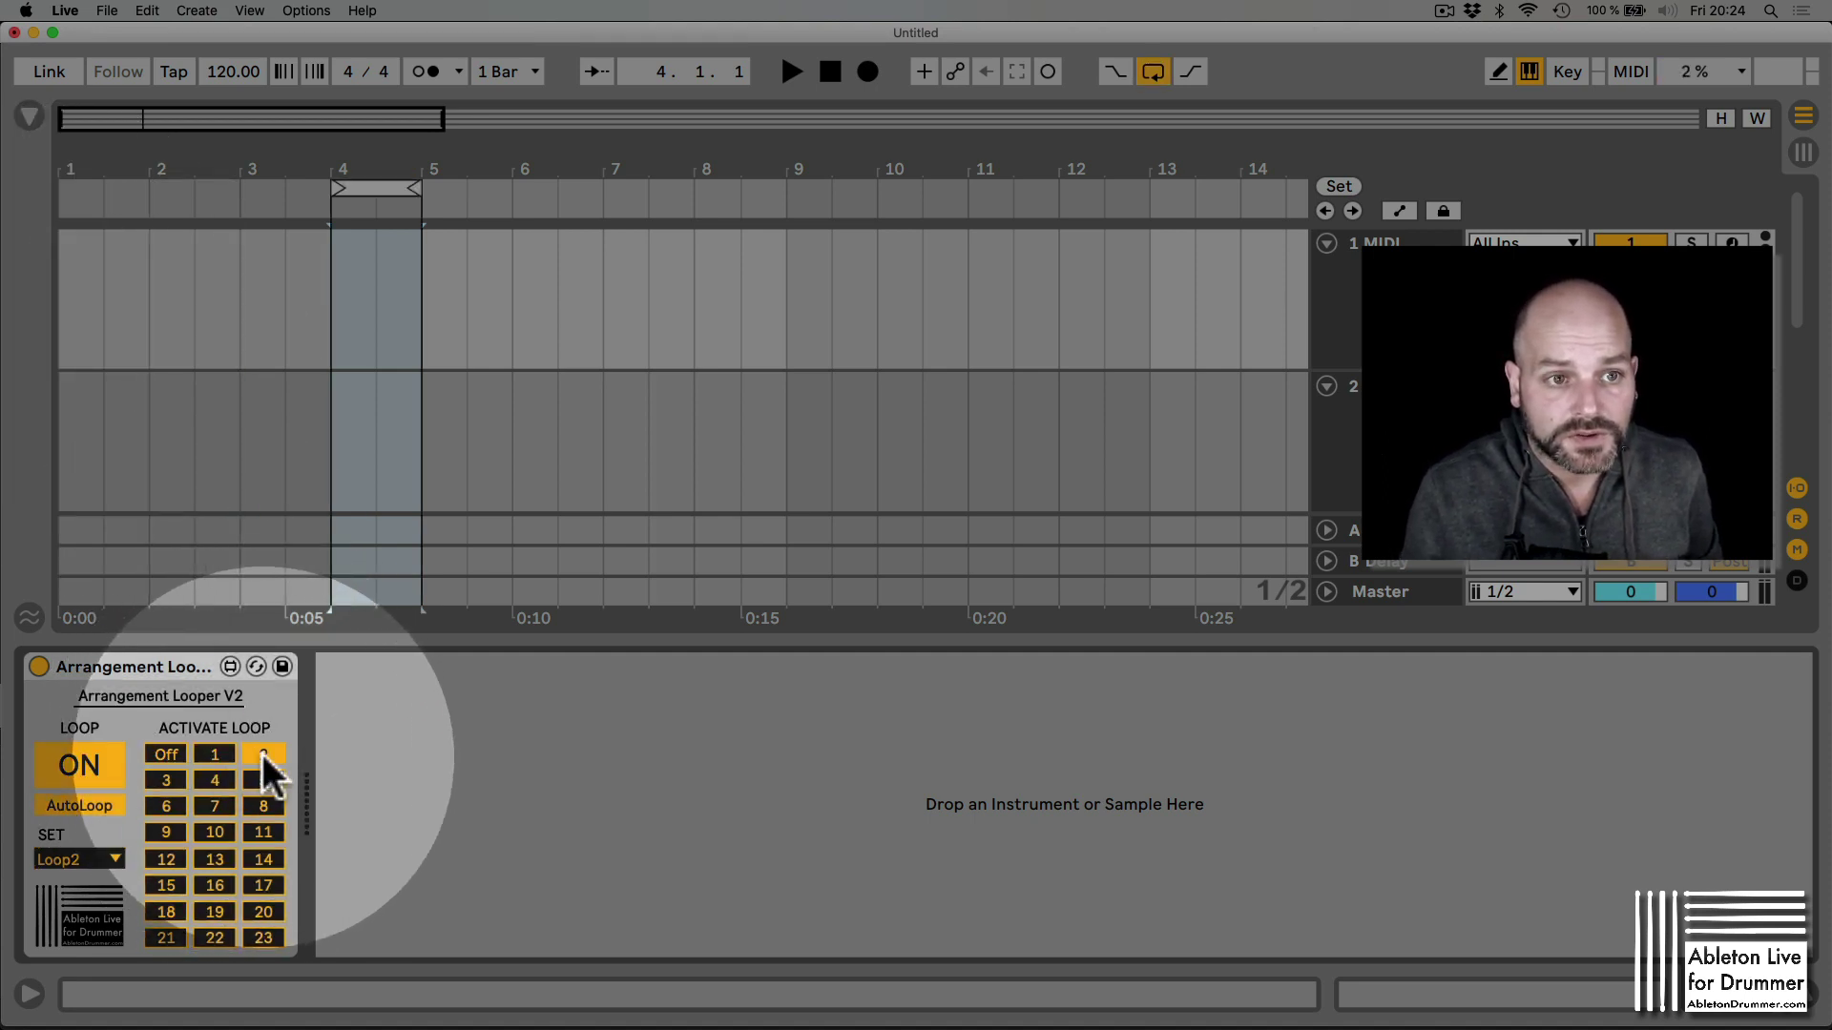
click(216, 754)
click(262, 754)
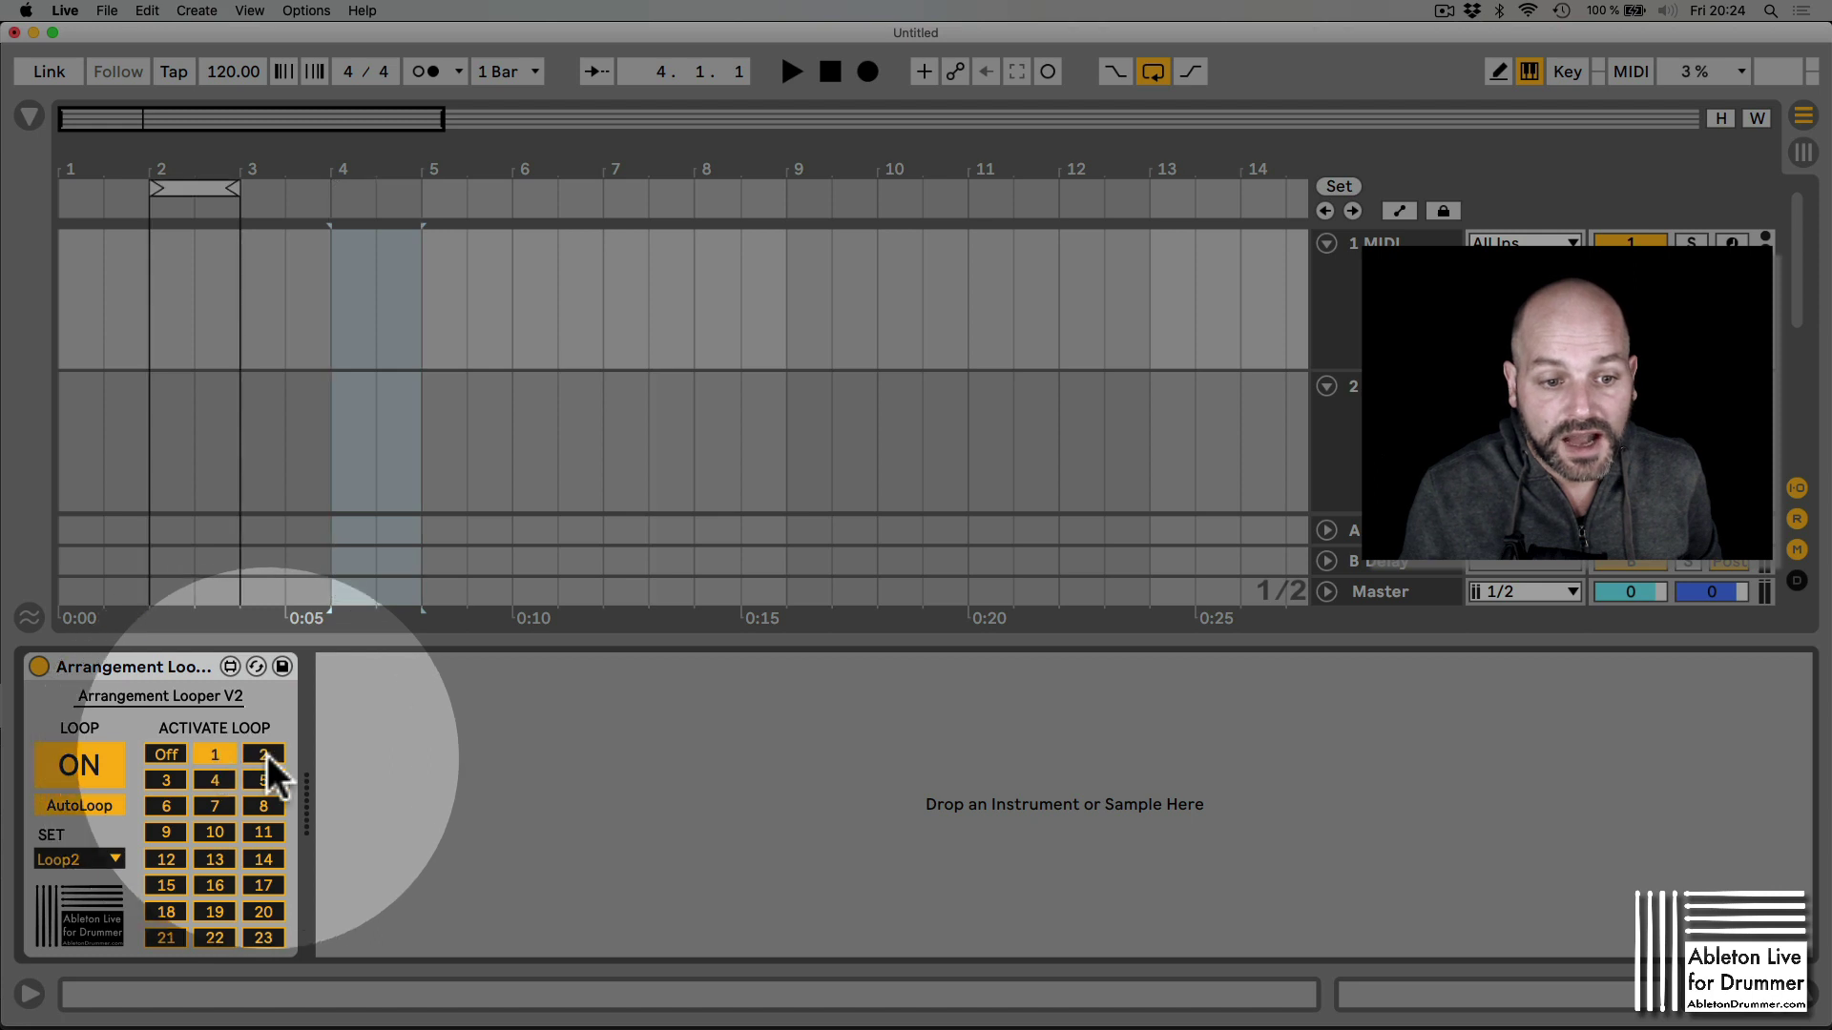
click(267, 753)
click(216, 754)
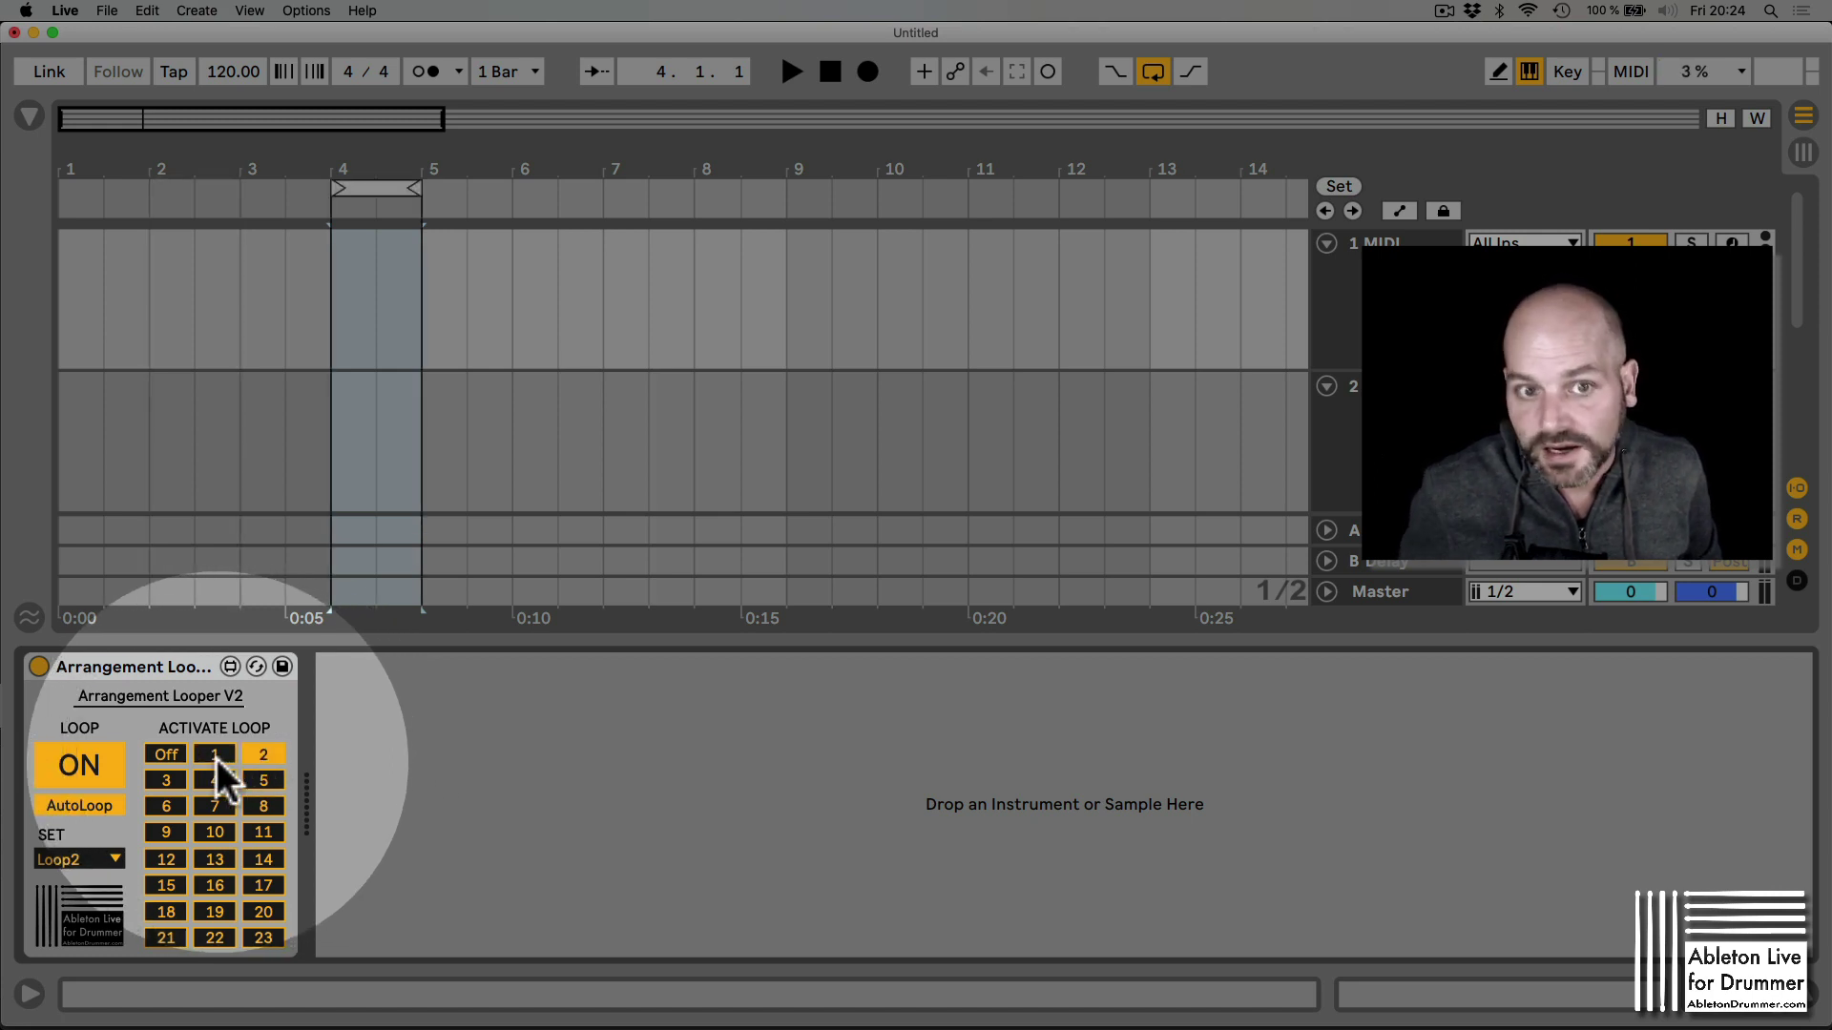
click(215, 759)
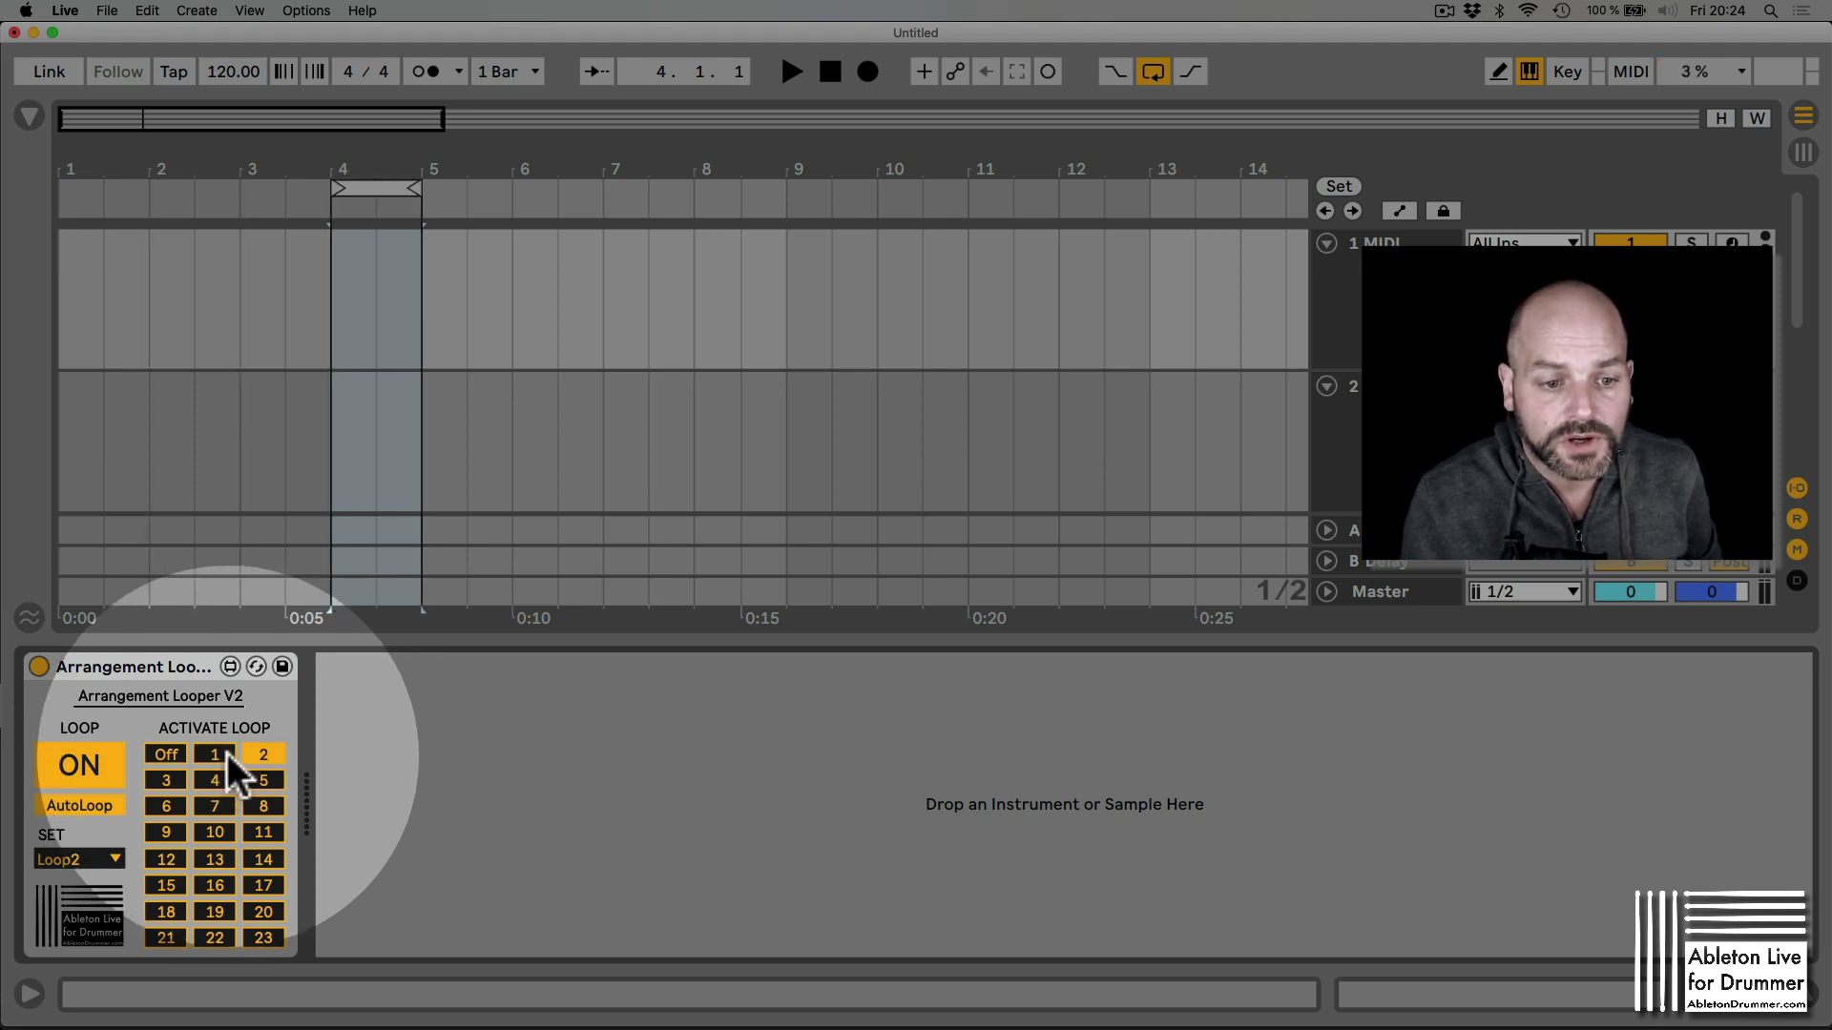
click(228, 753)
click(215, 754)
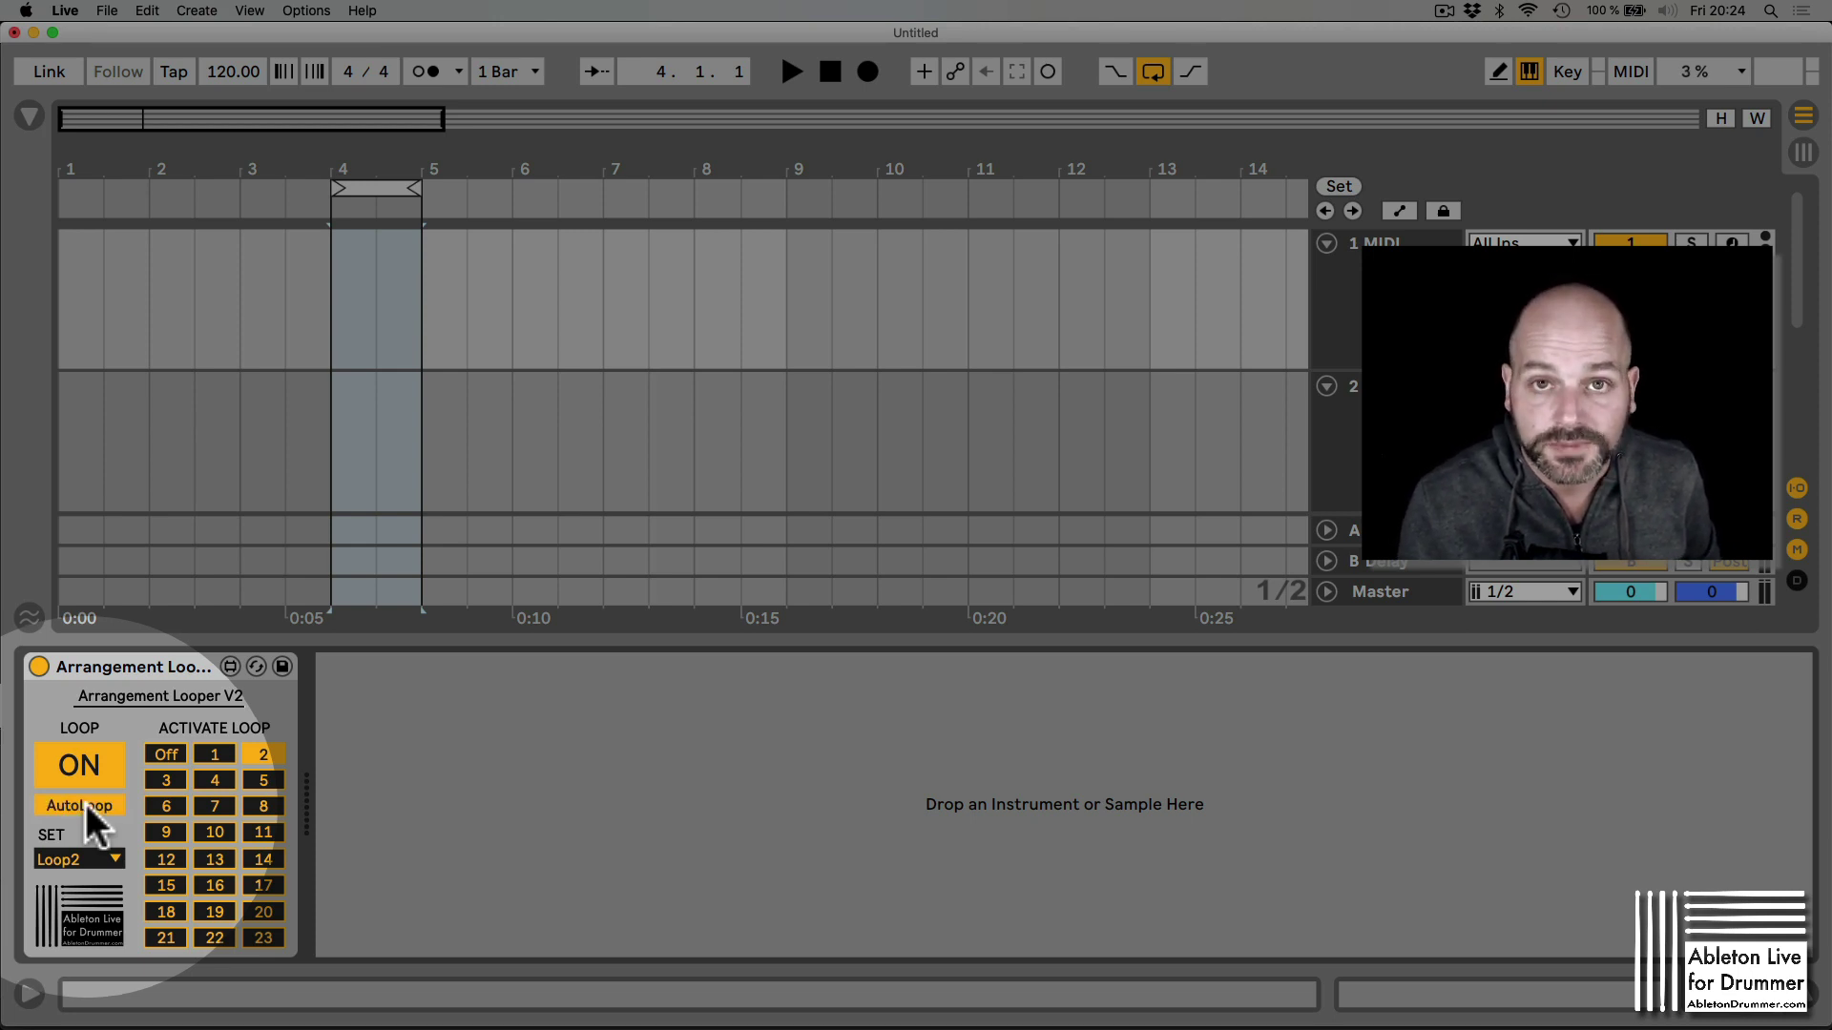
- Turn looping off, alternate loops 1 and 2 once more, then set the looper to Off
click(86, 803)
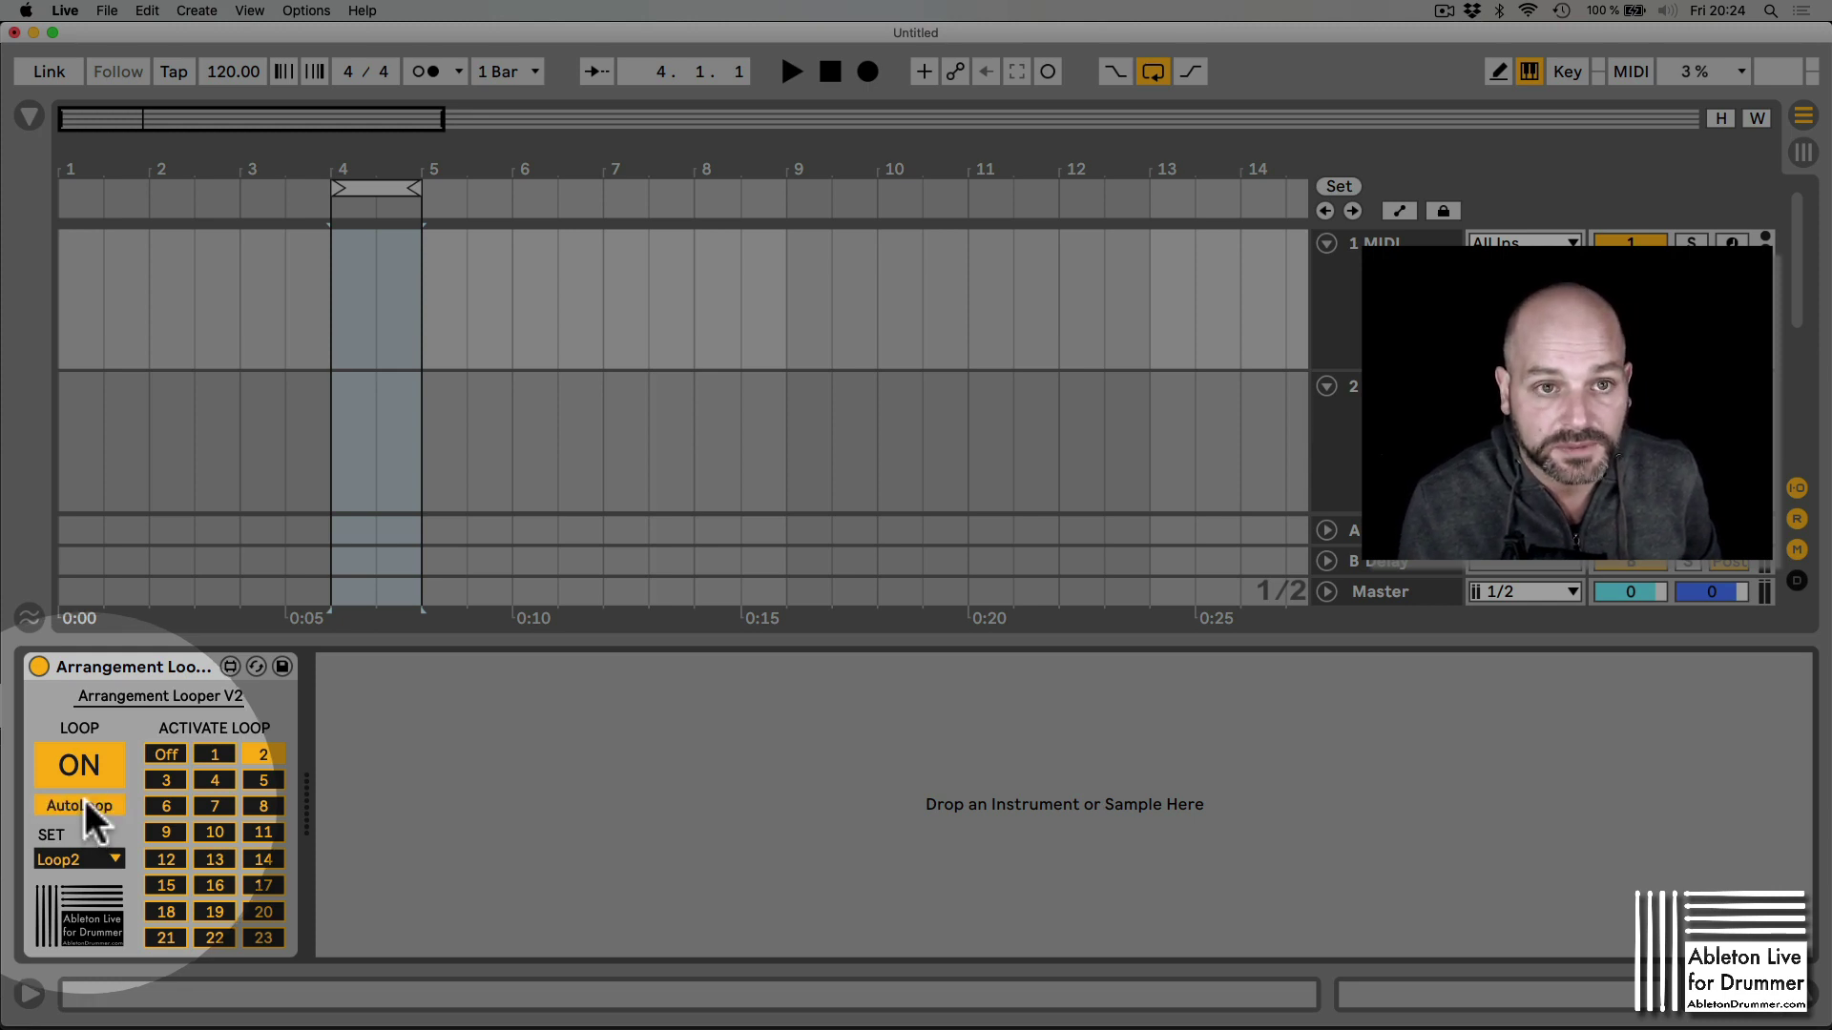
click(168, 755)
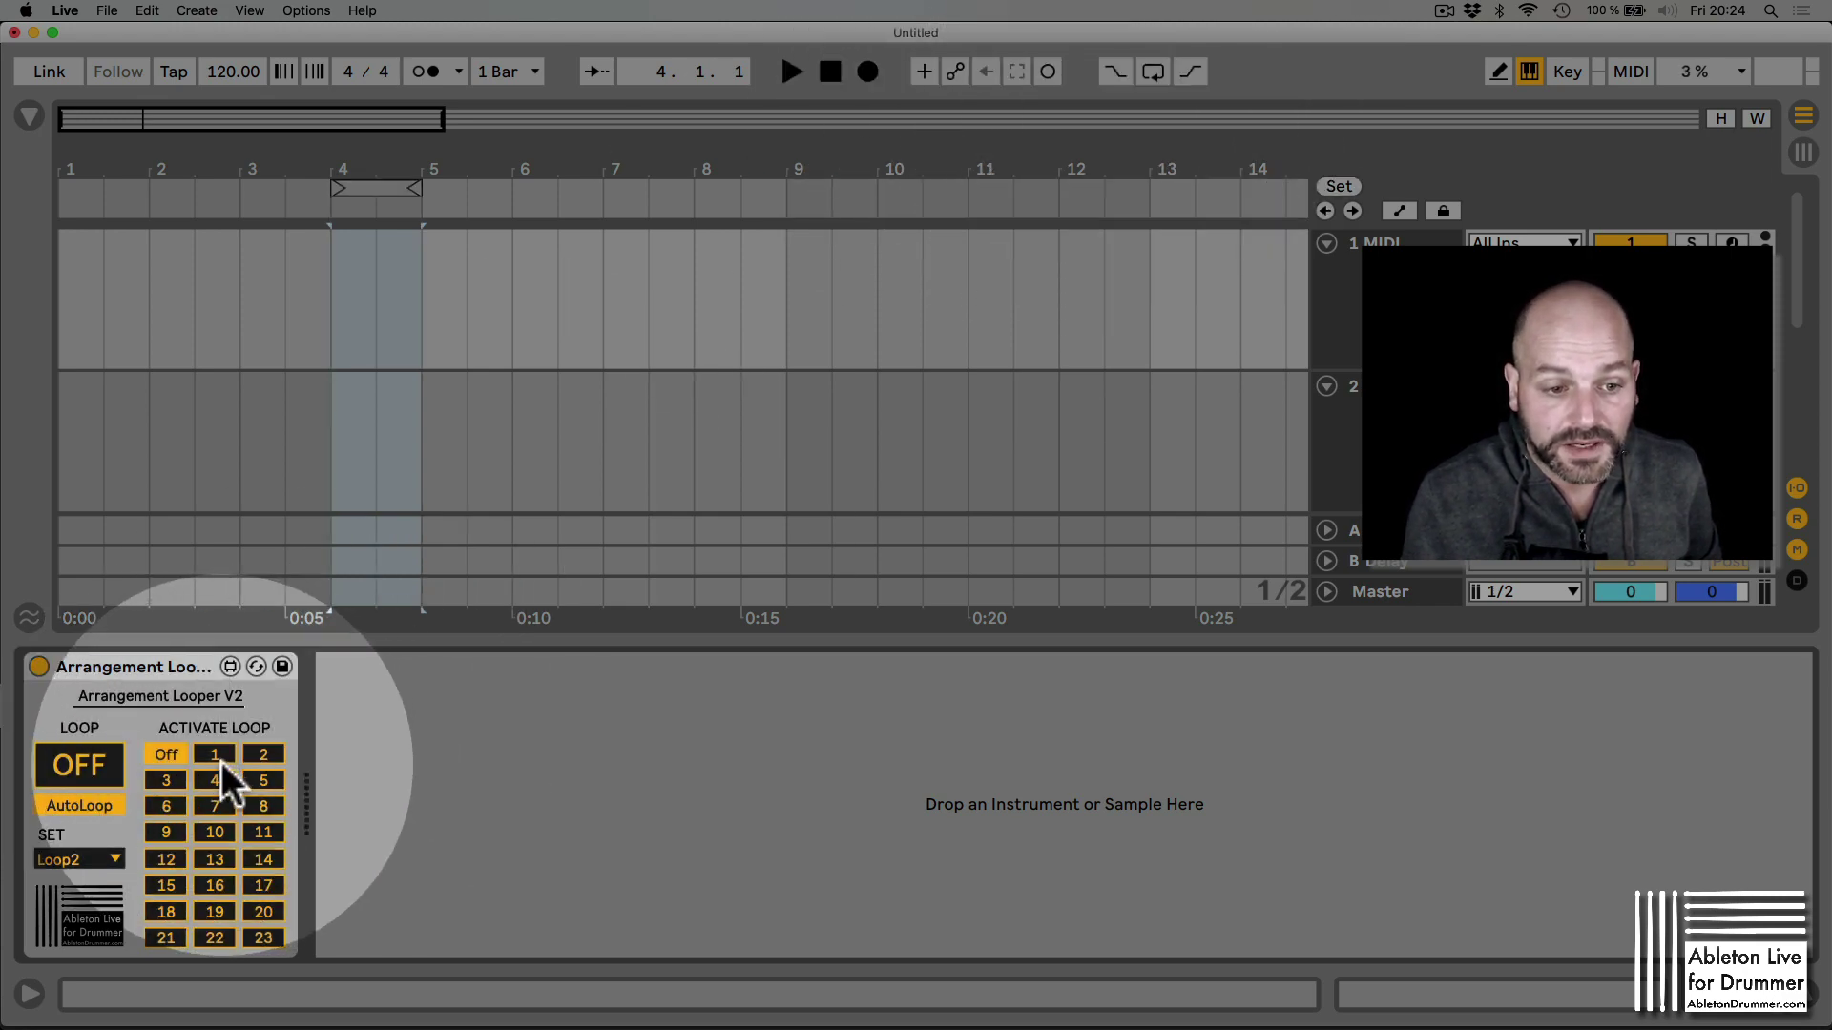
click(216, 755)
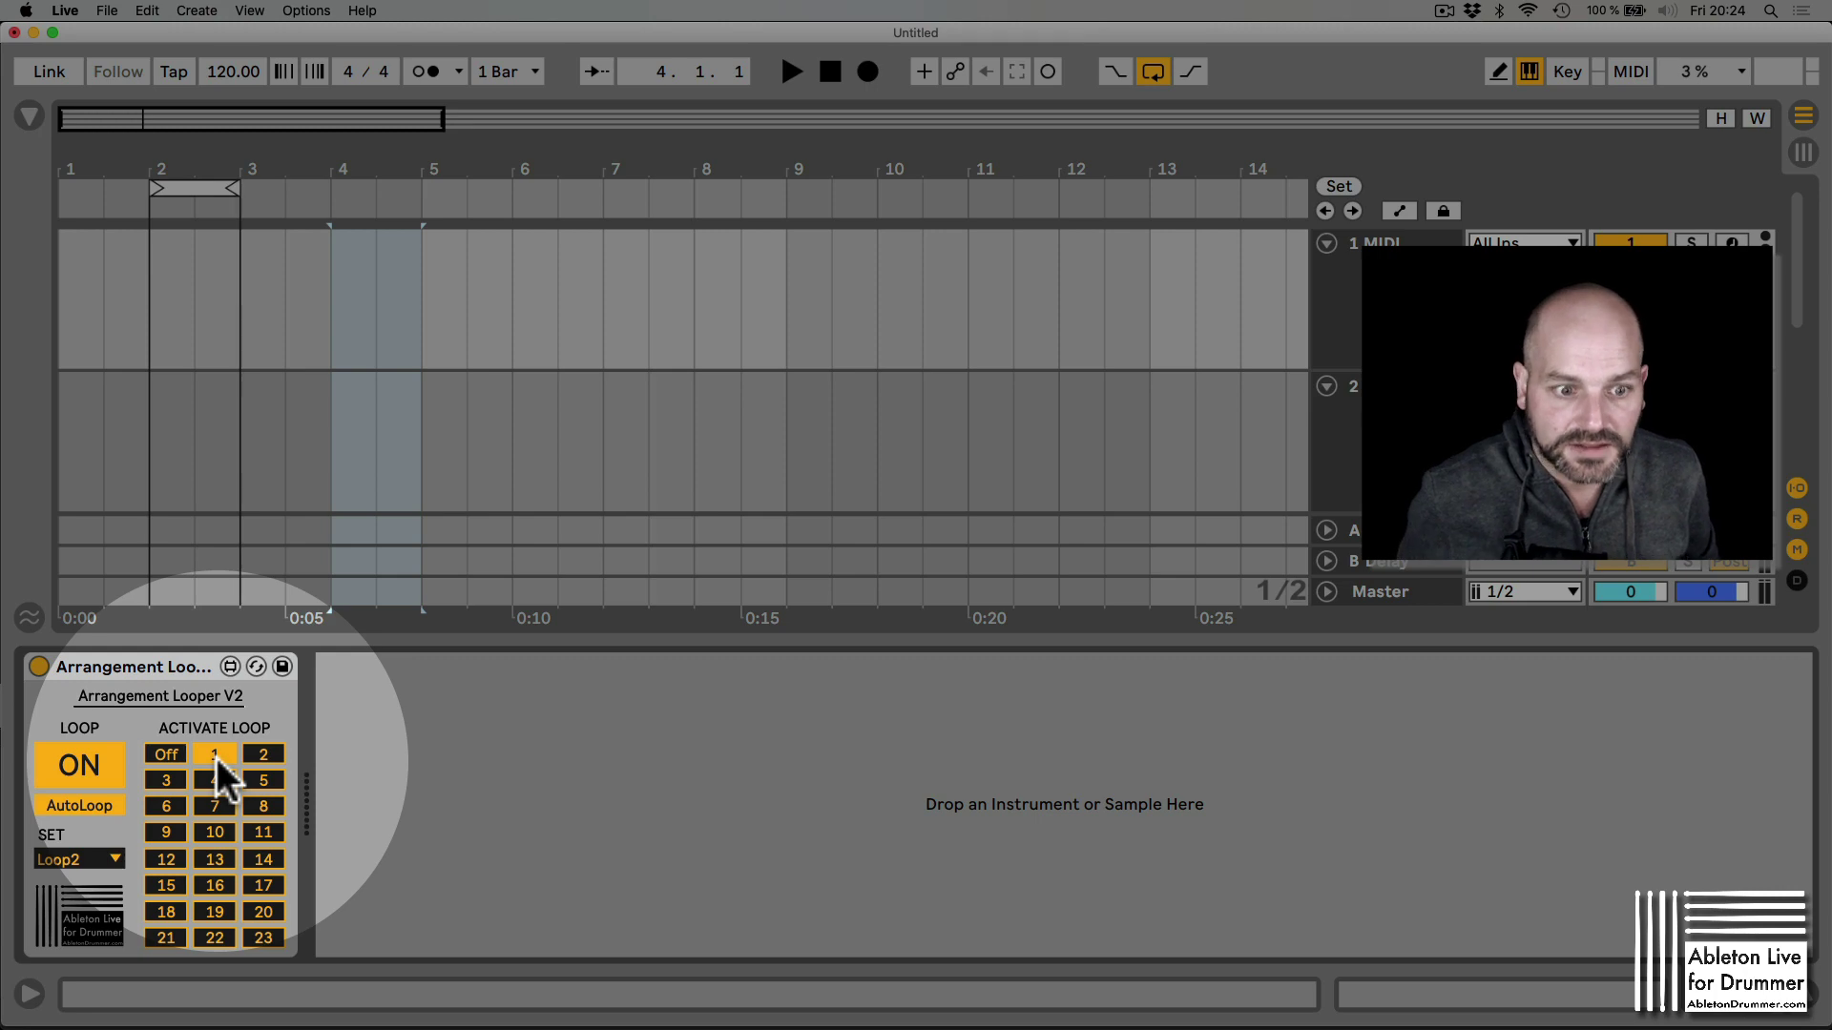
click(255, 754)
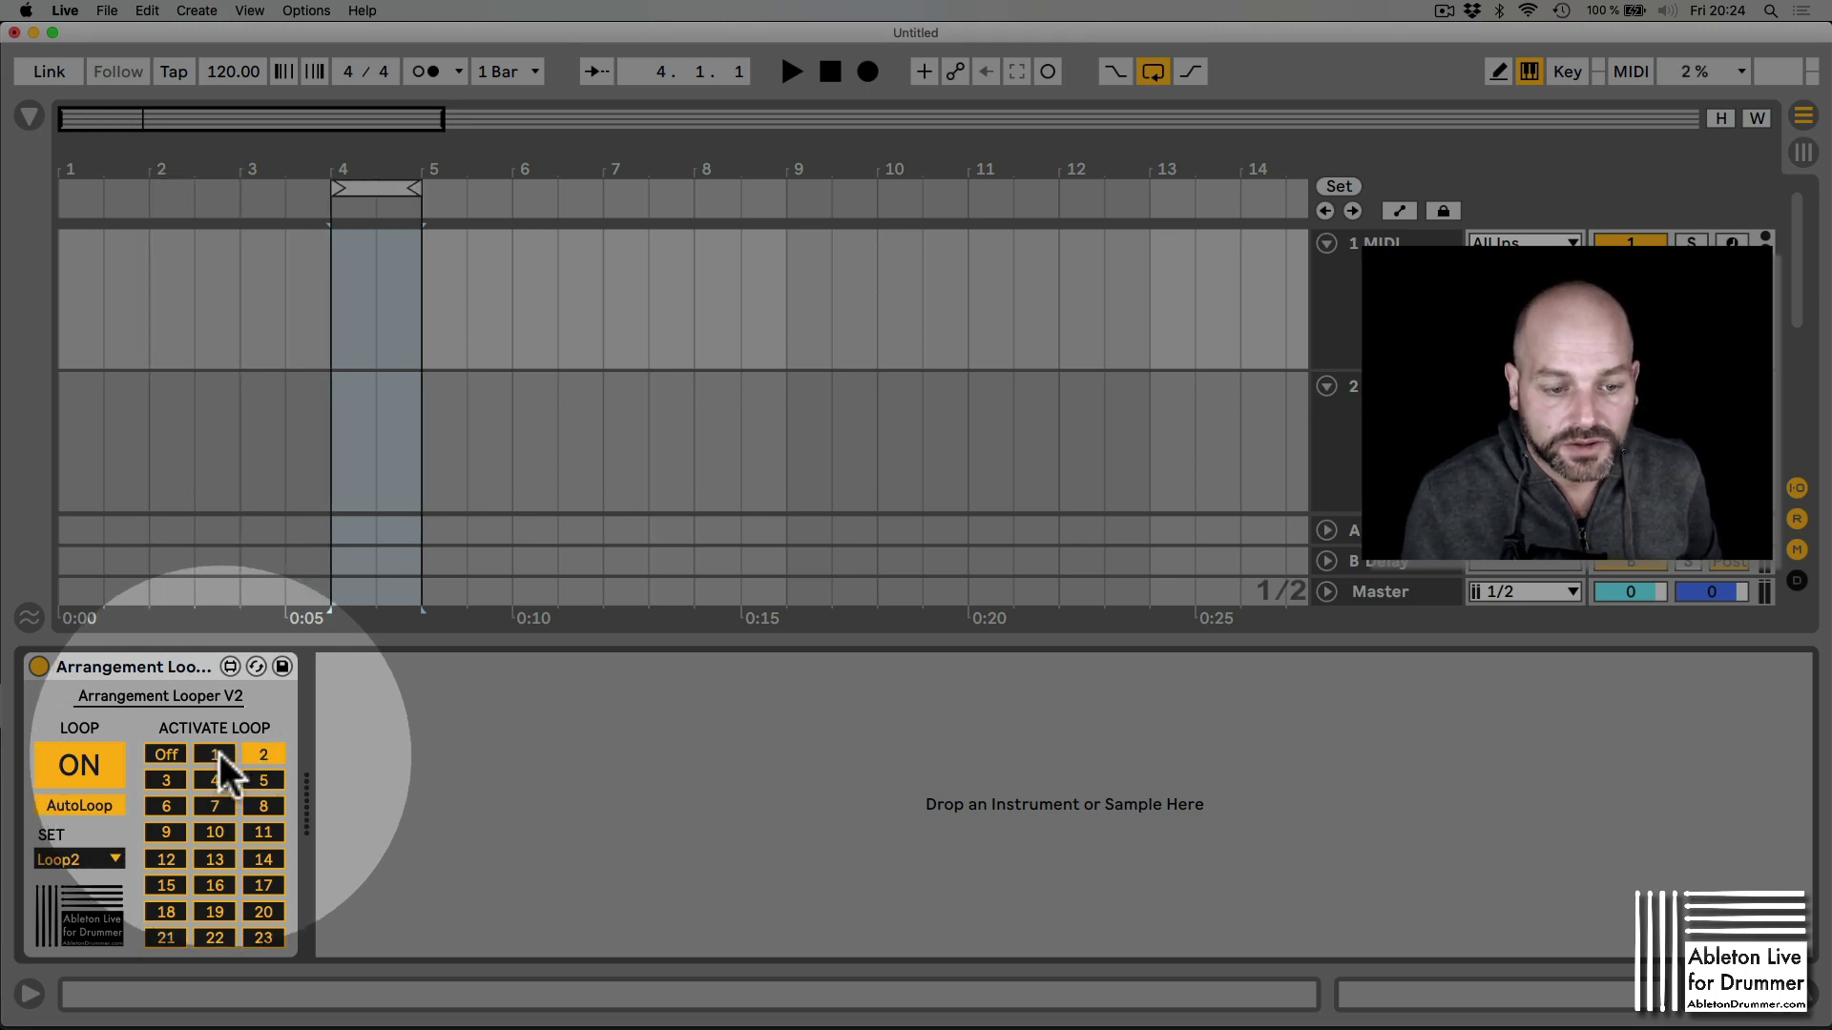
click(217, 755)
click(215, 756)
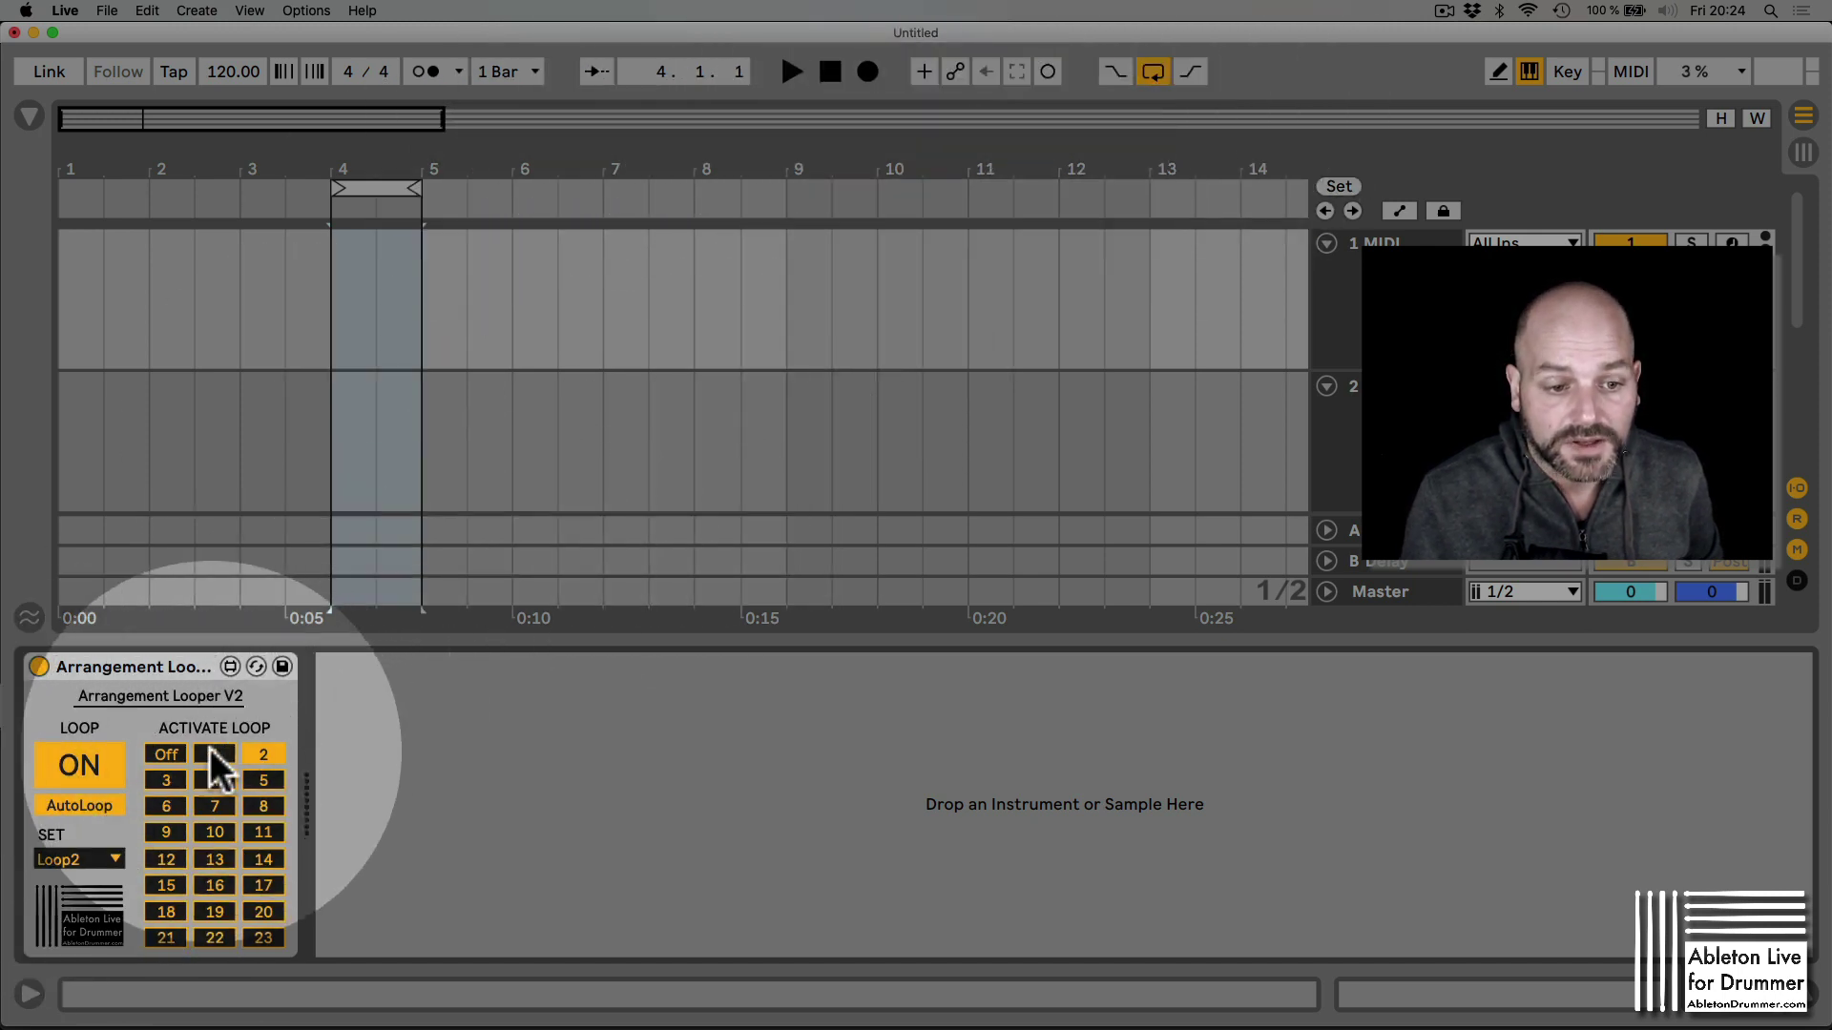
click(213, 755)
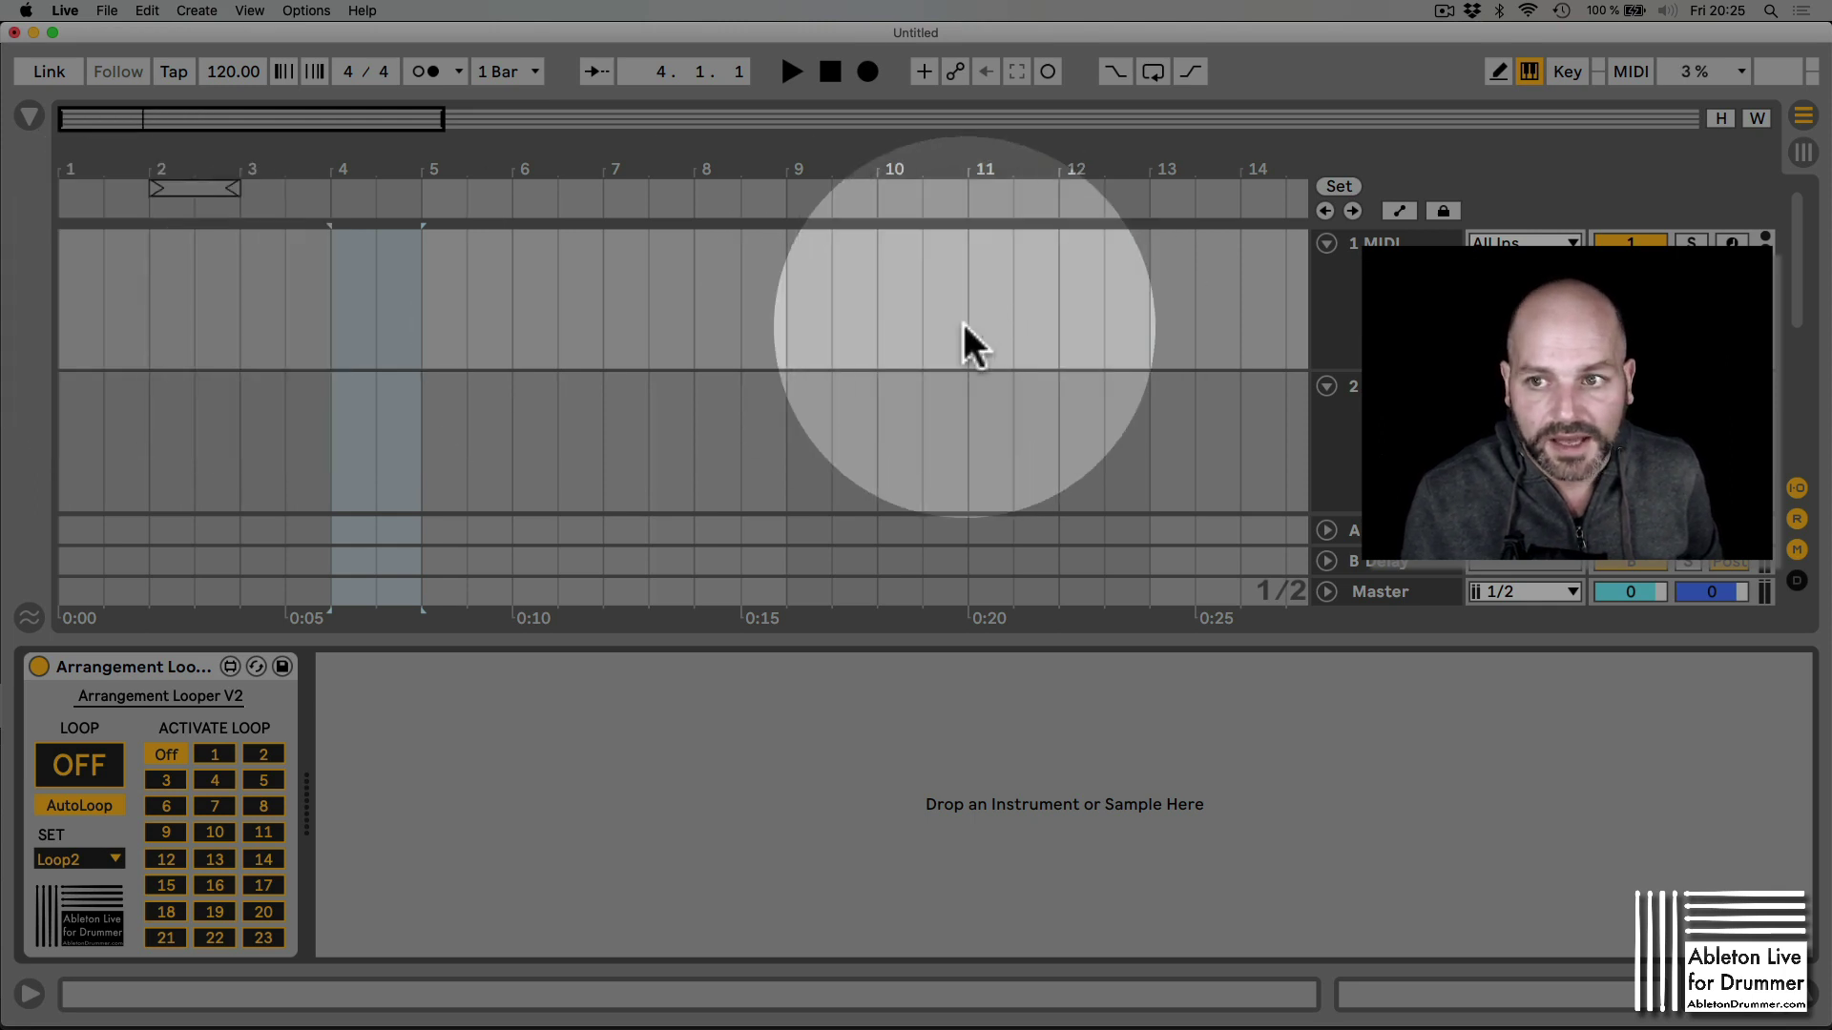
- Show automation lanes and select the Arrangement Looper's Loop parameter, set to Off
click(1402, 211)
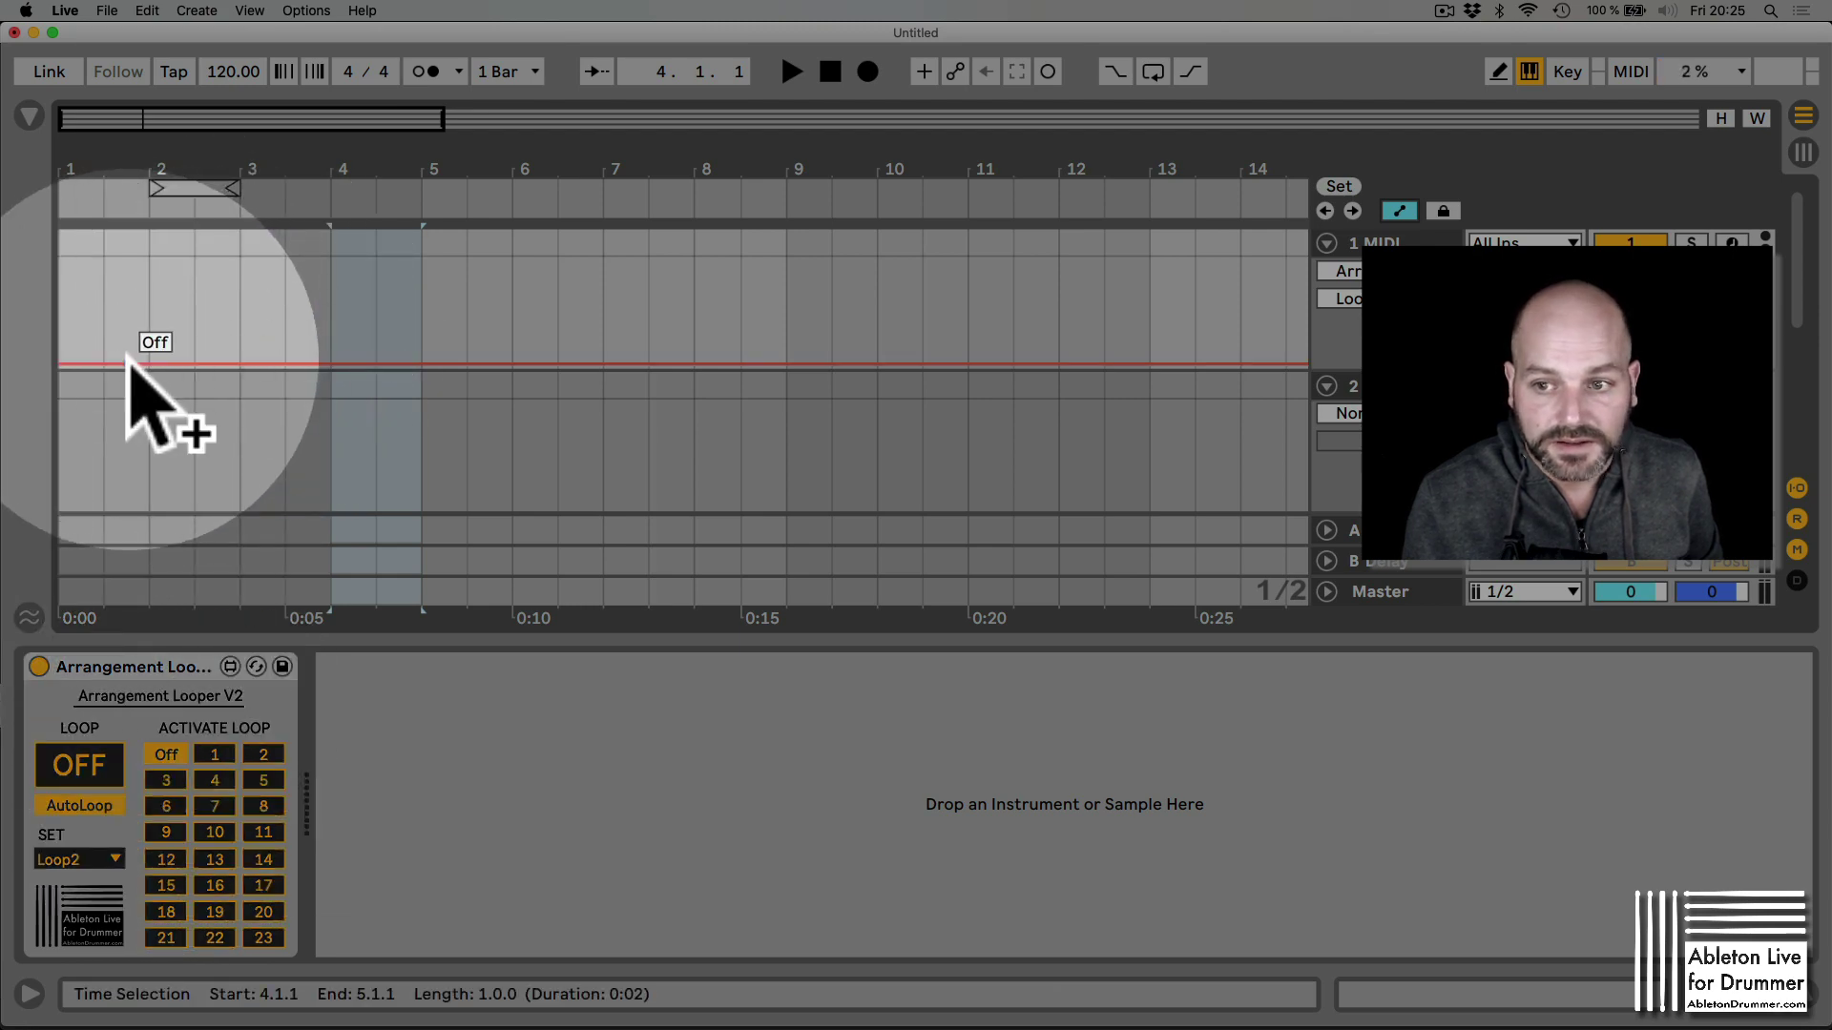
click(215, 755)
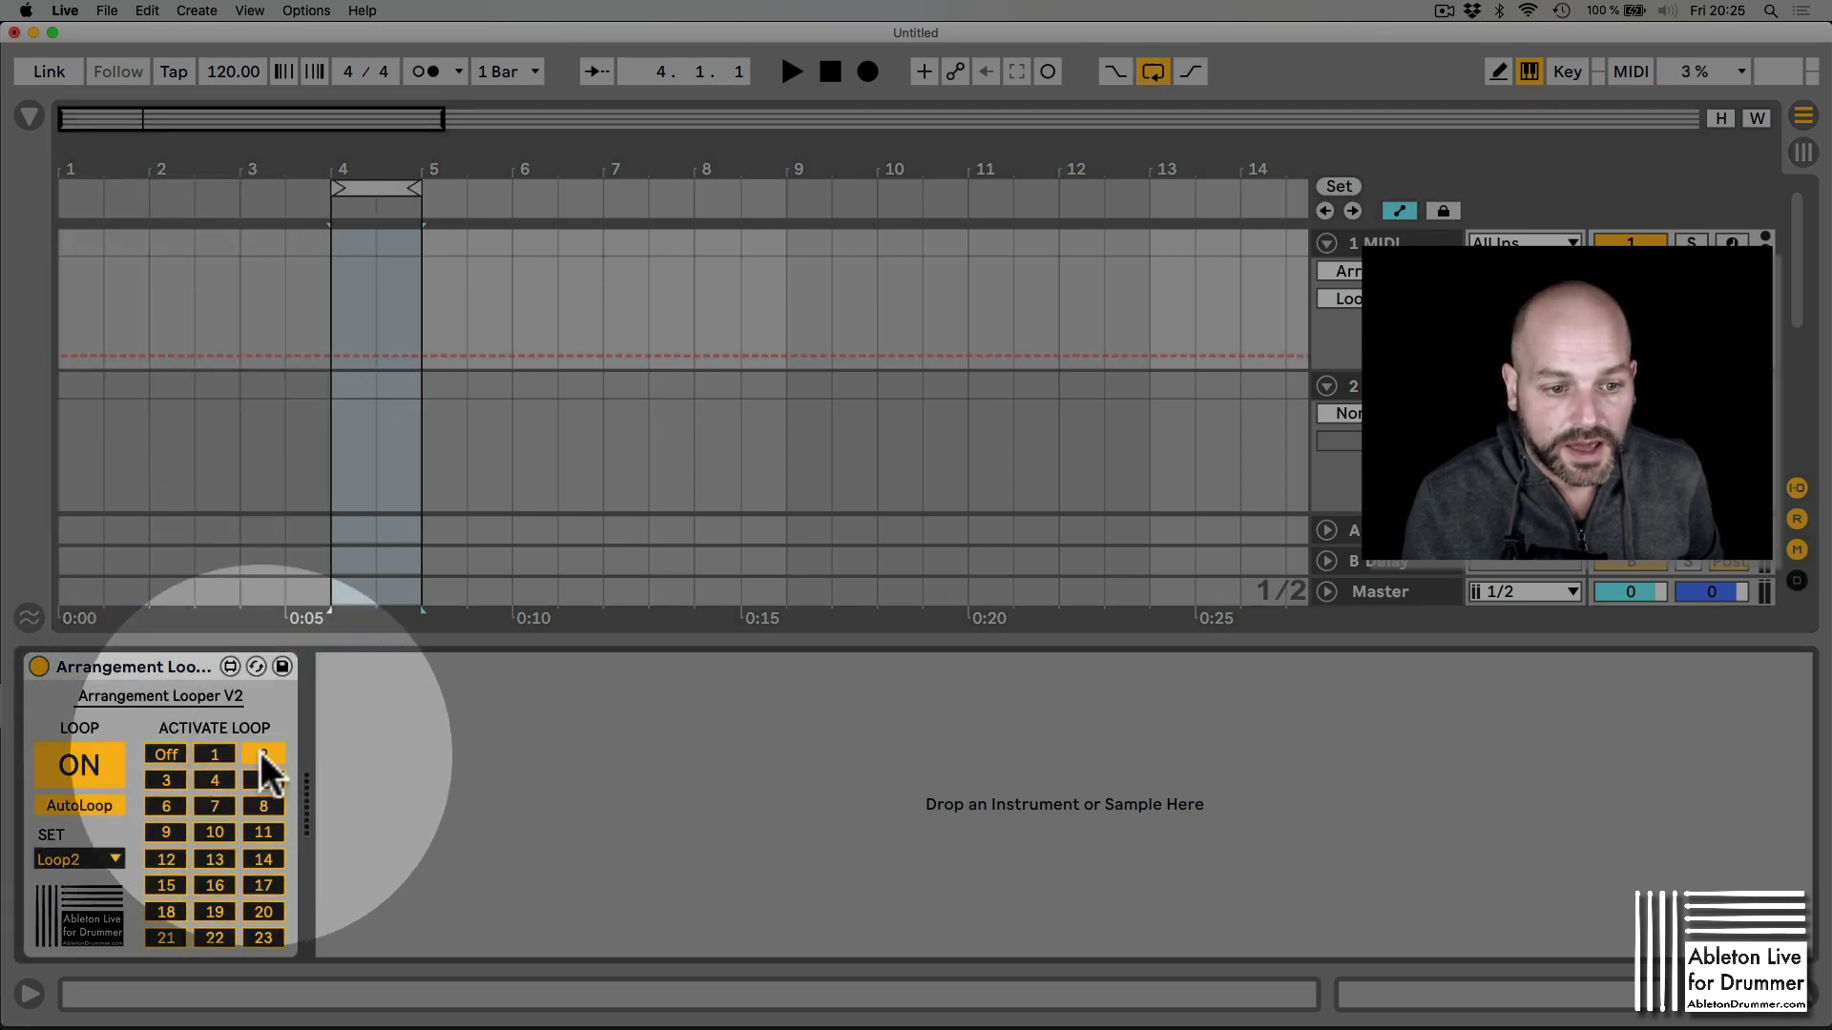
click(166, 754)
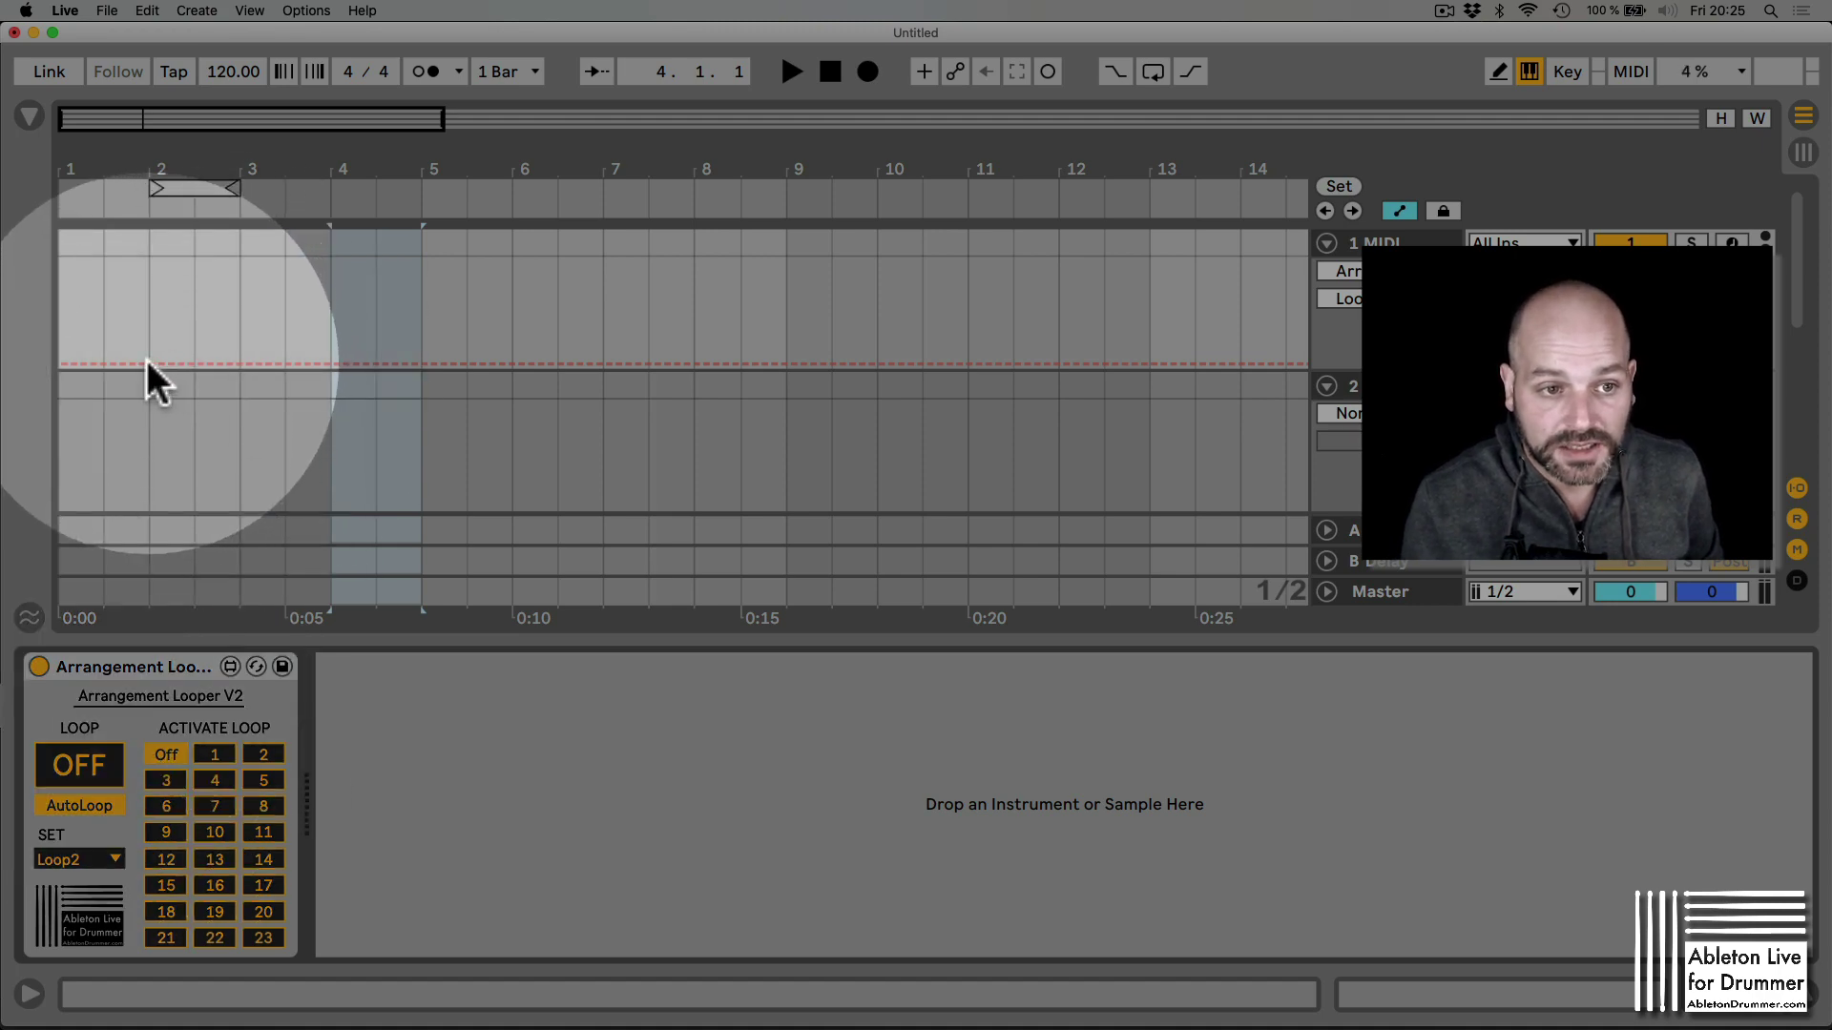
- Add Loop automation breakpoints: Off at the start, loop 1 at bar 2, loop 2 at bar 4
click(148, 362)
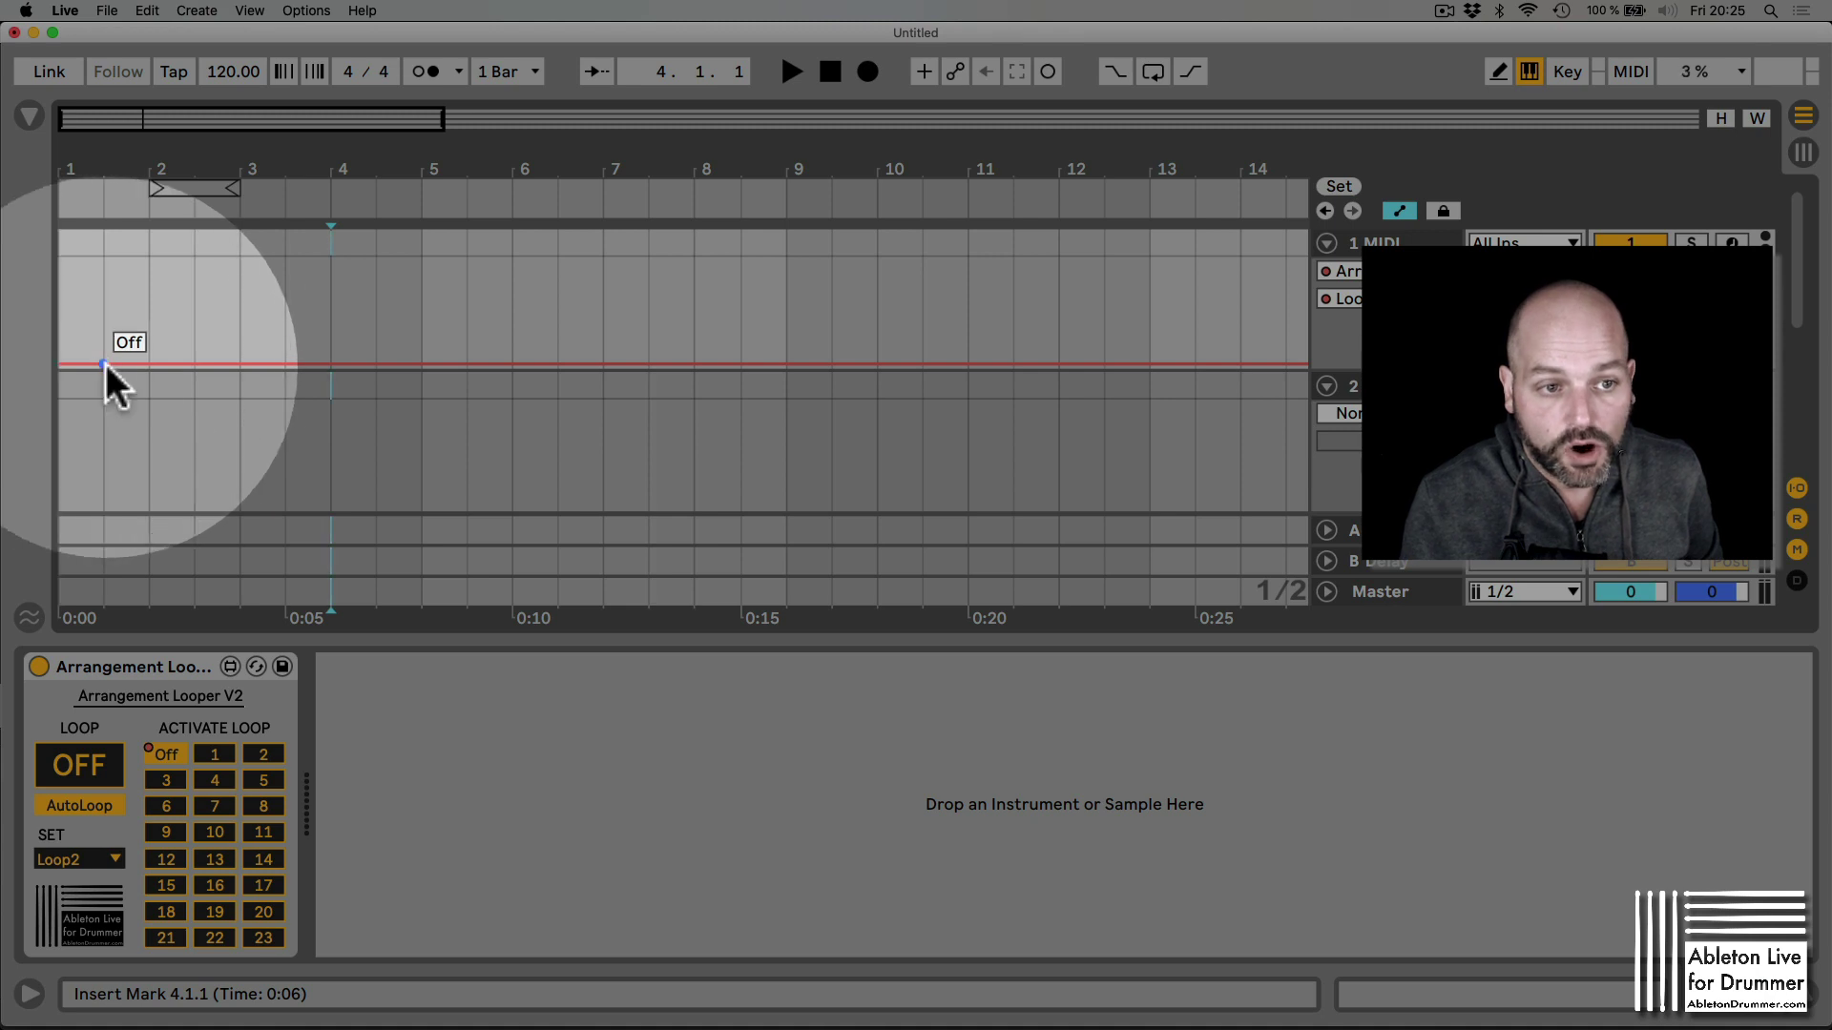
click(106, 364)
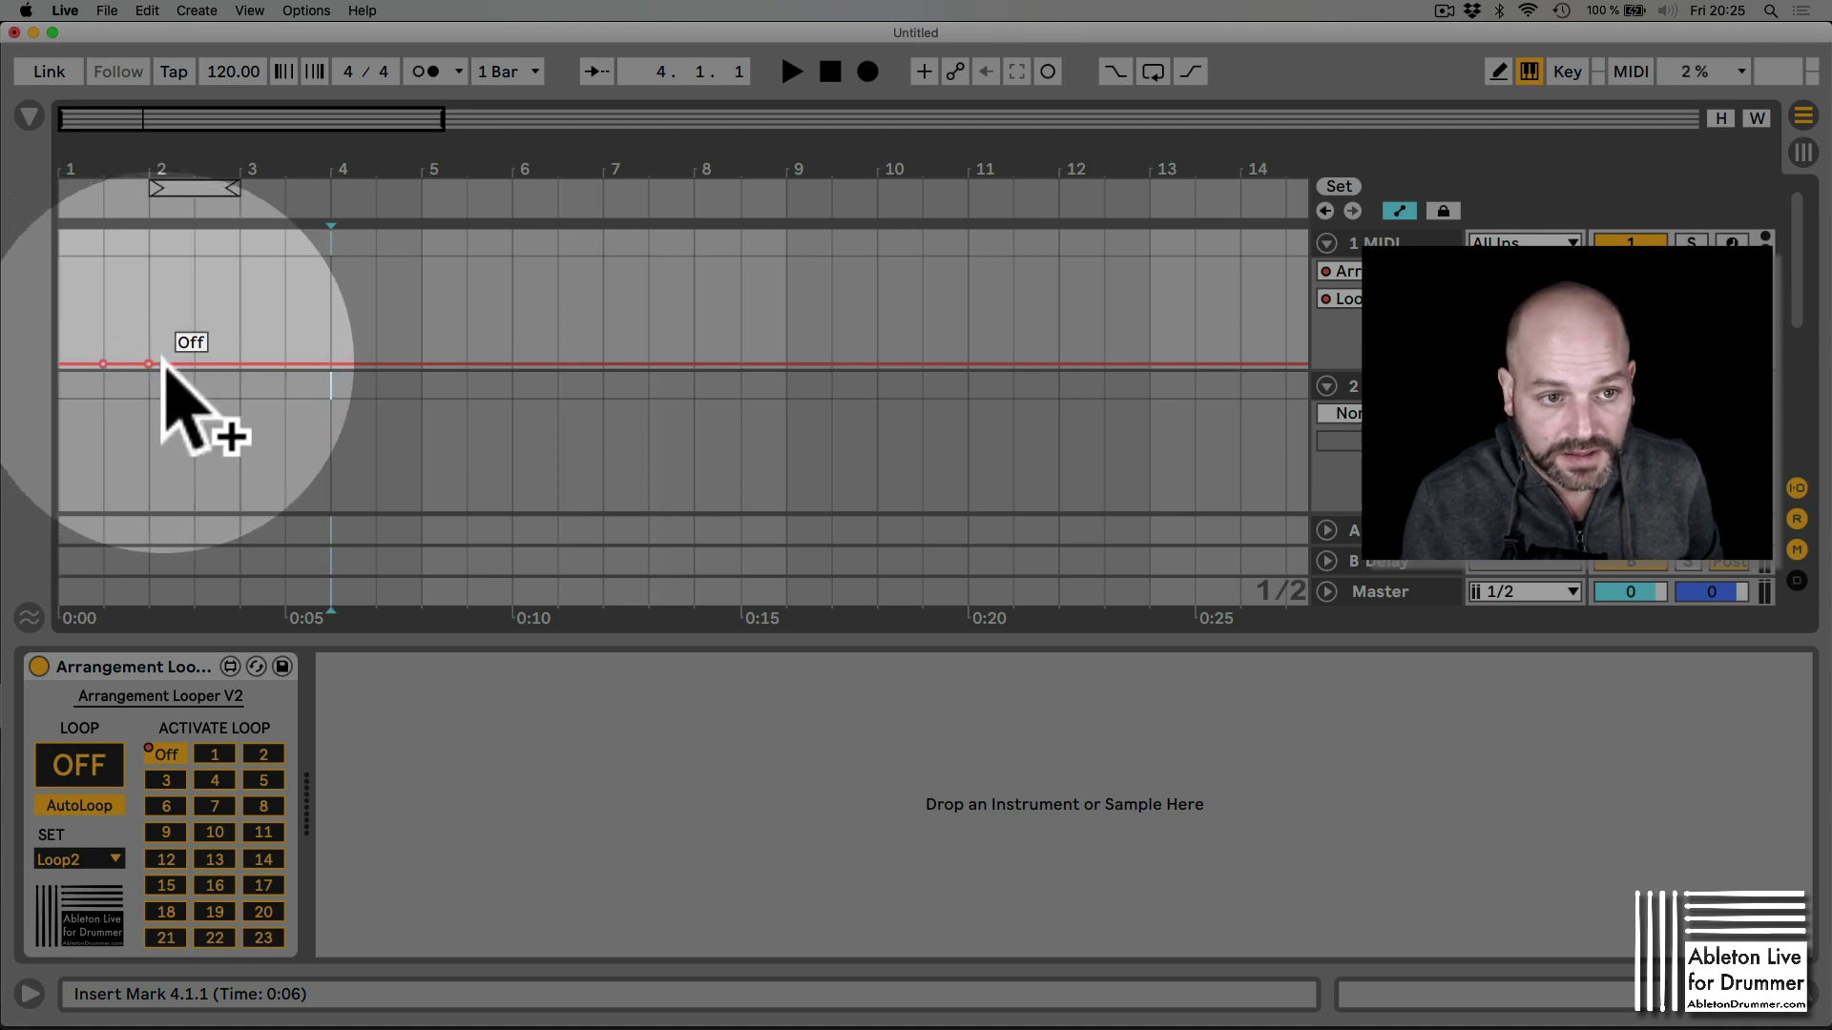
drag(149, 363, 149, 356)
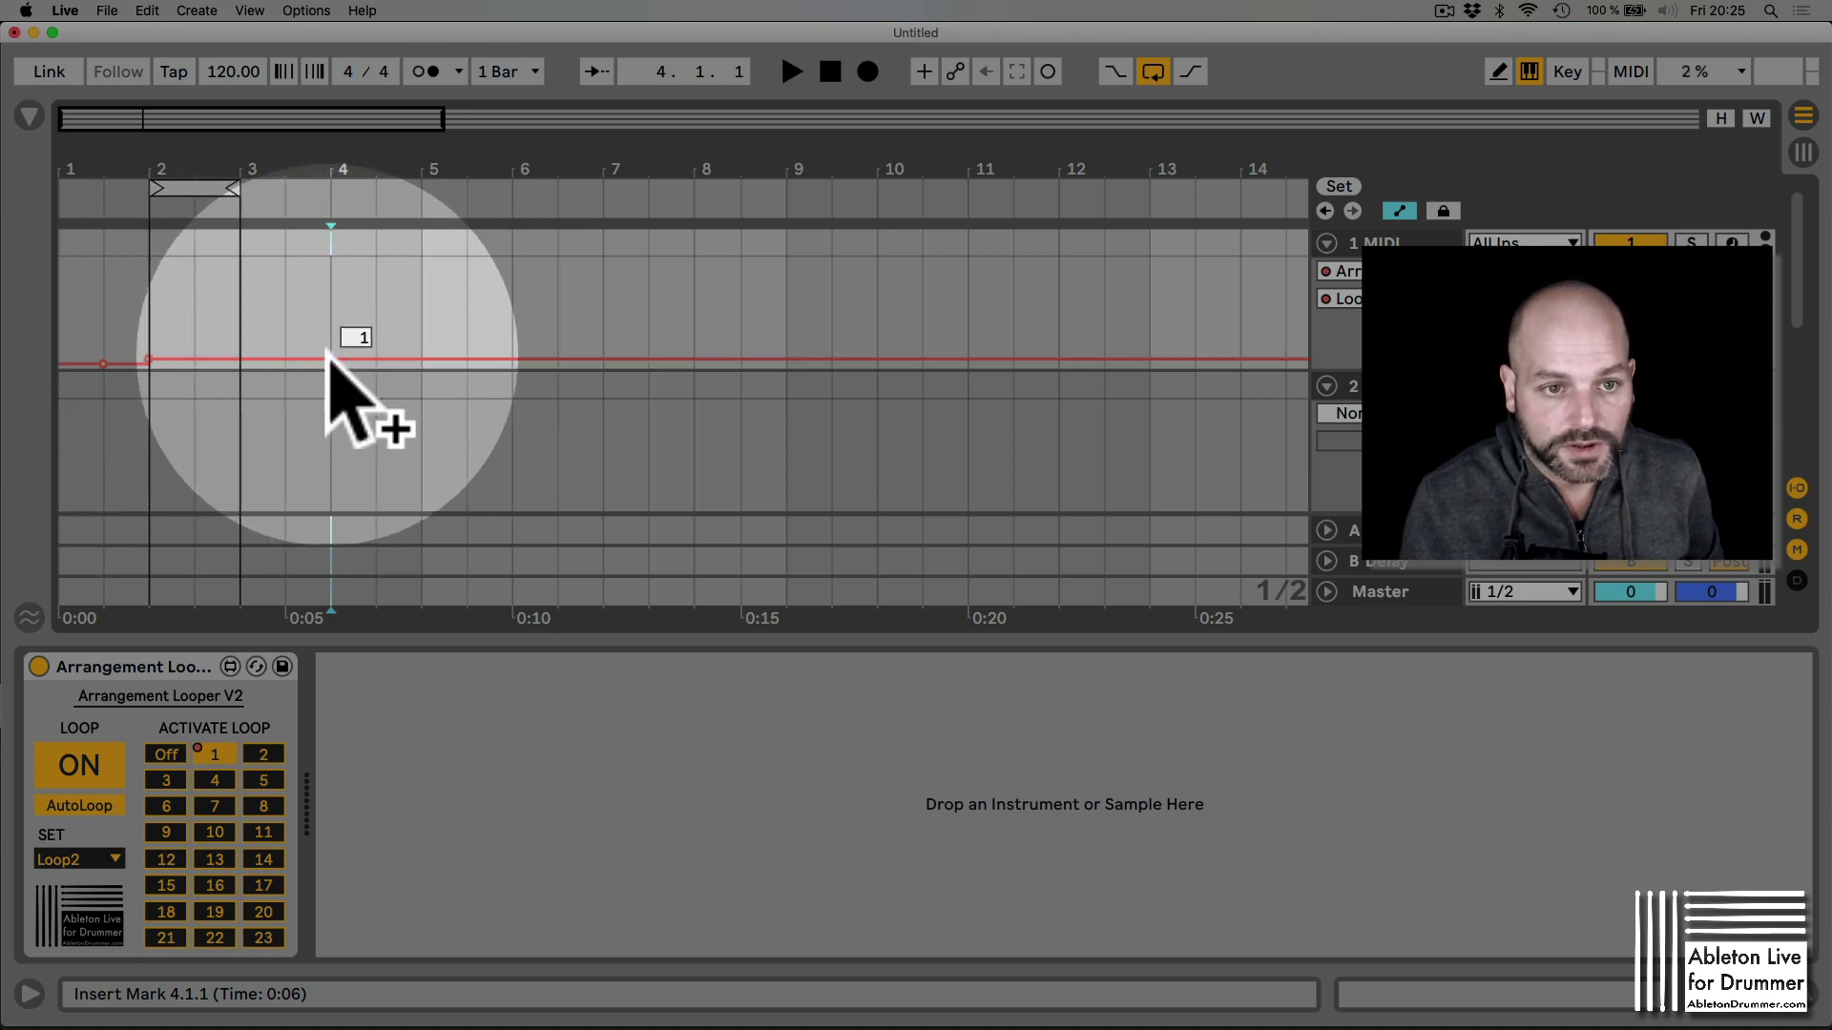
drag(333, 361, 332, 357)
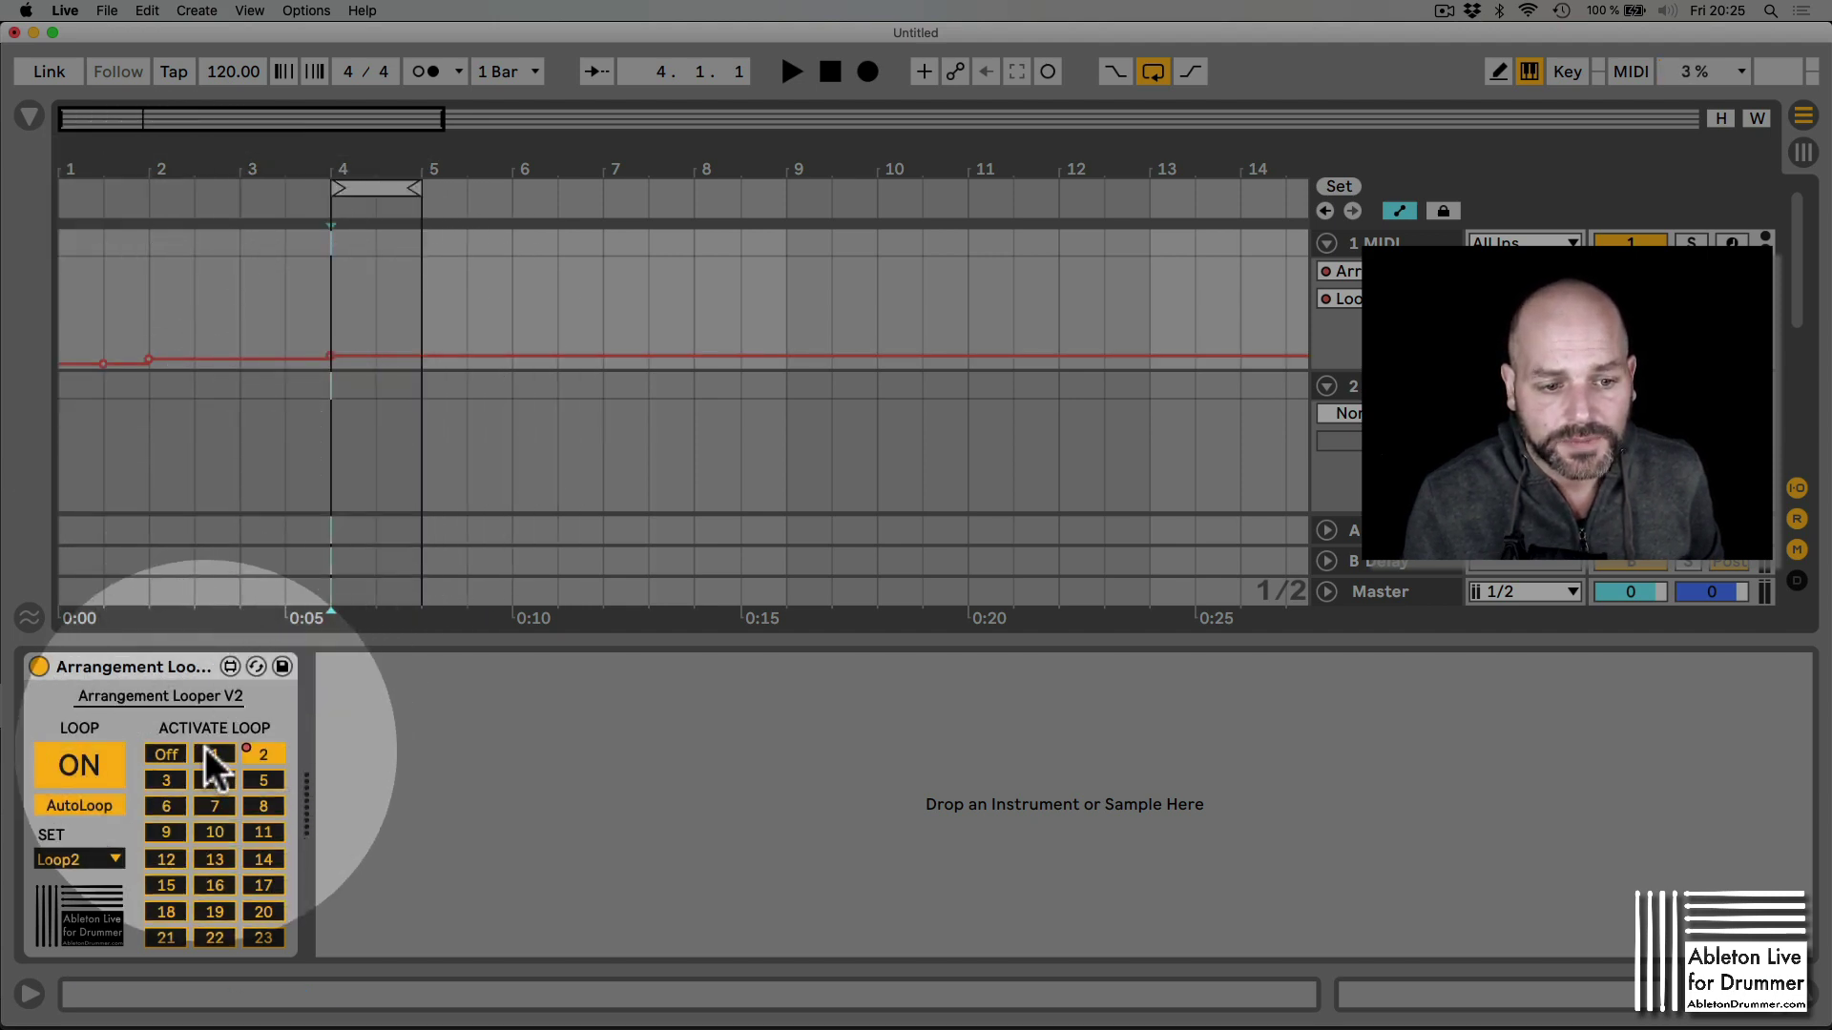
- Play the arrangement from bar 1, then stop it
click(66, 261)
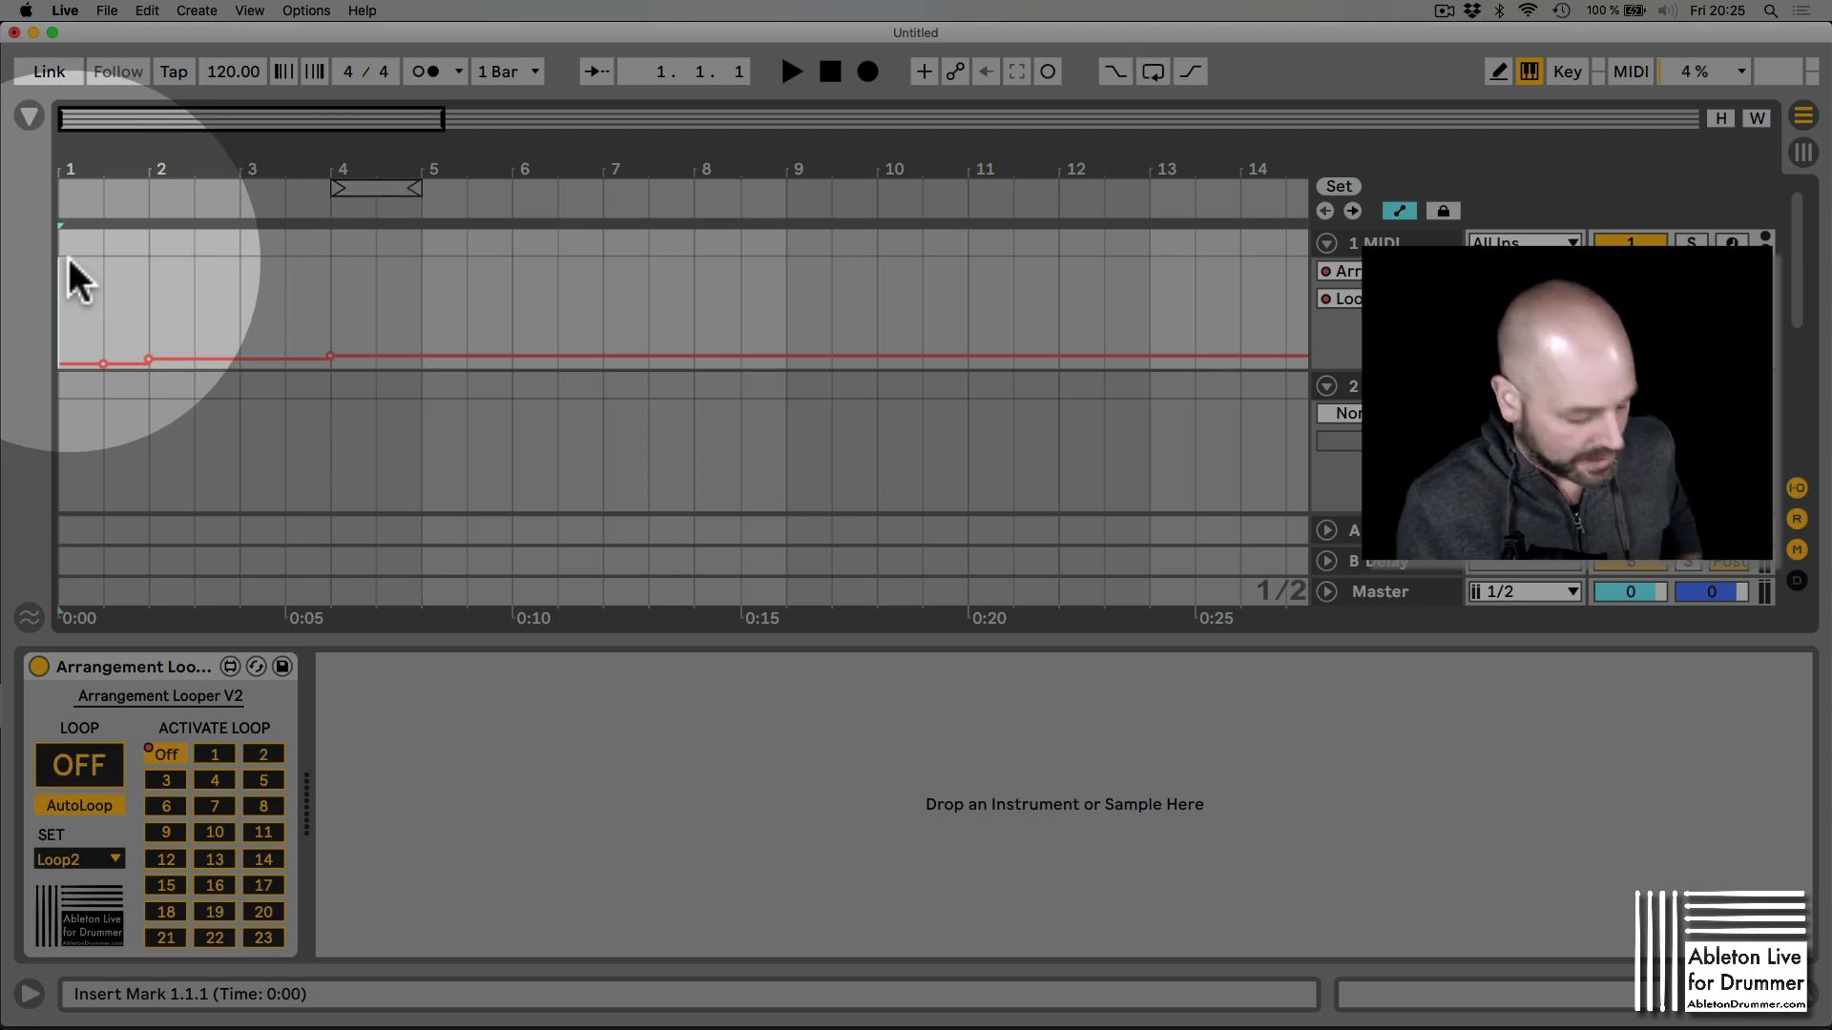
key(space)
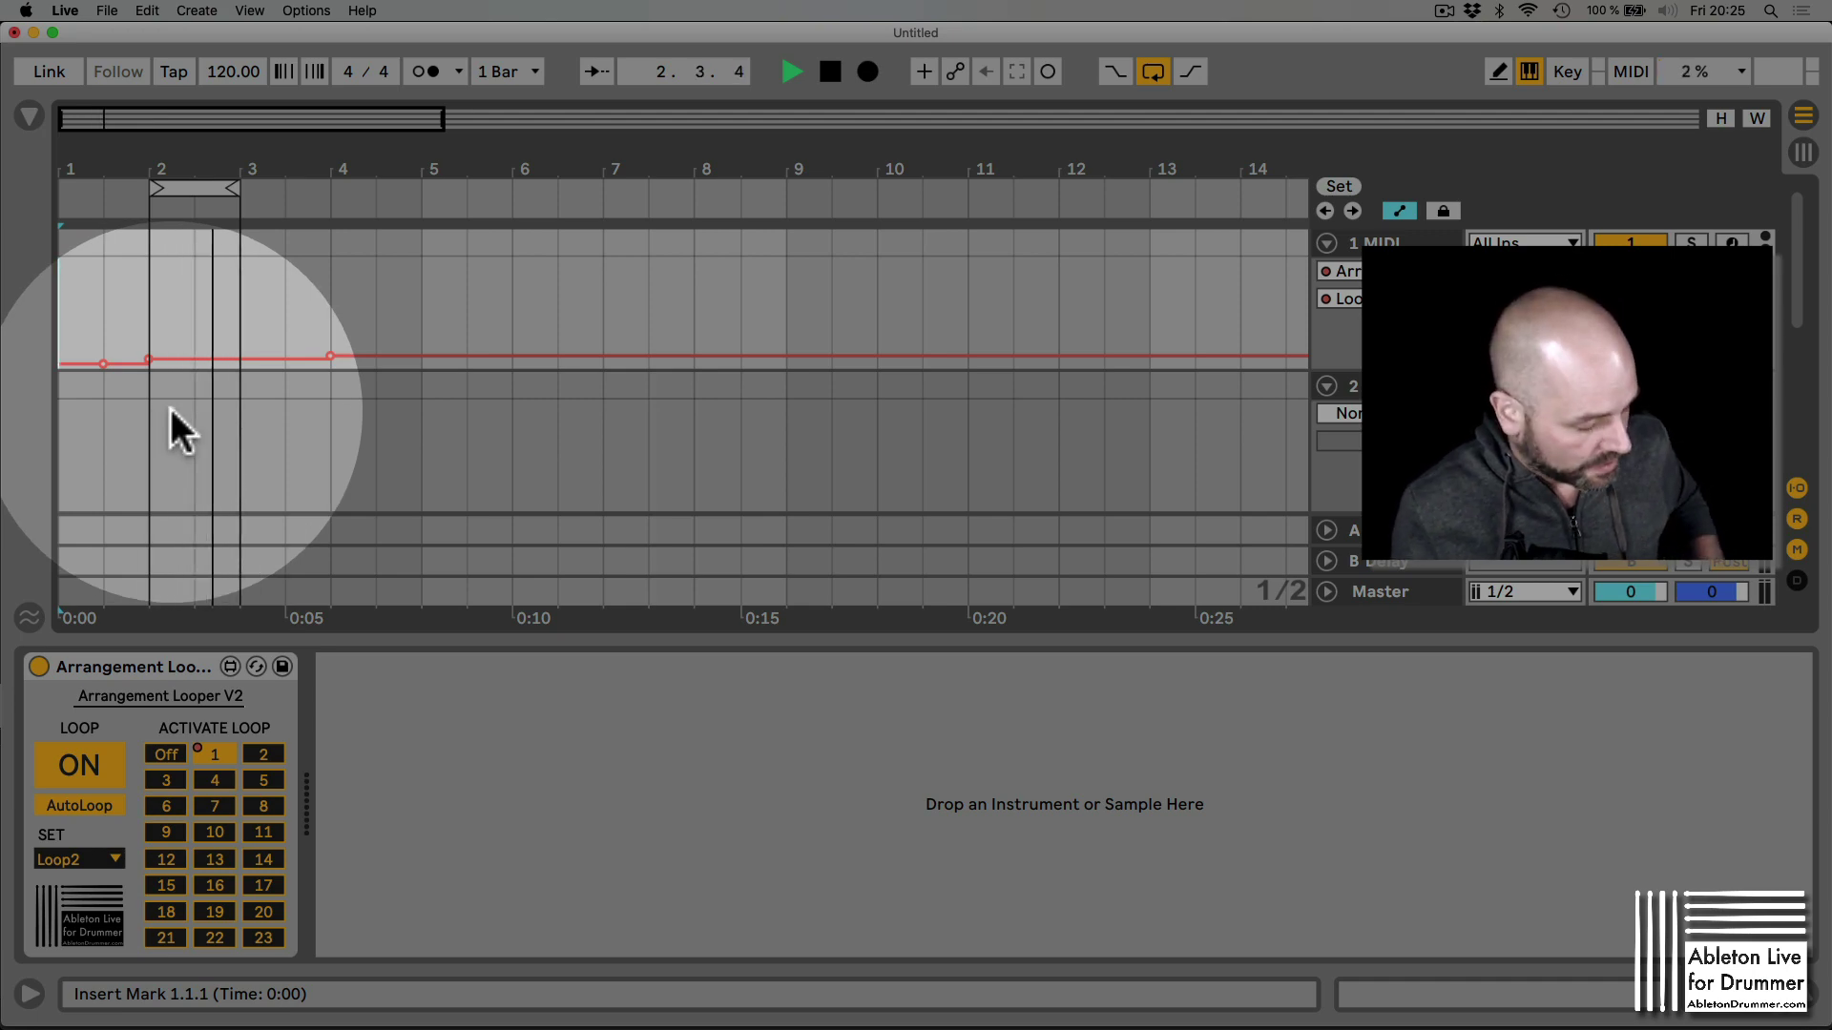
key(space)
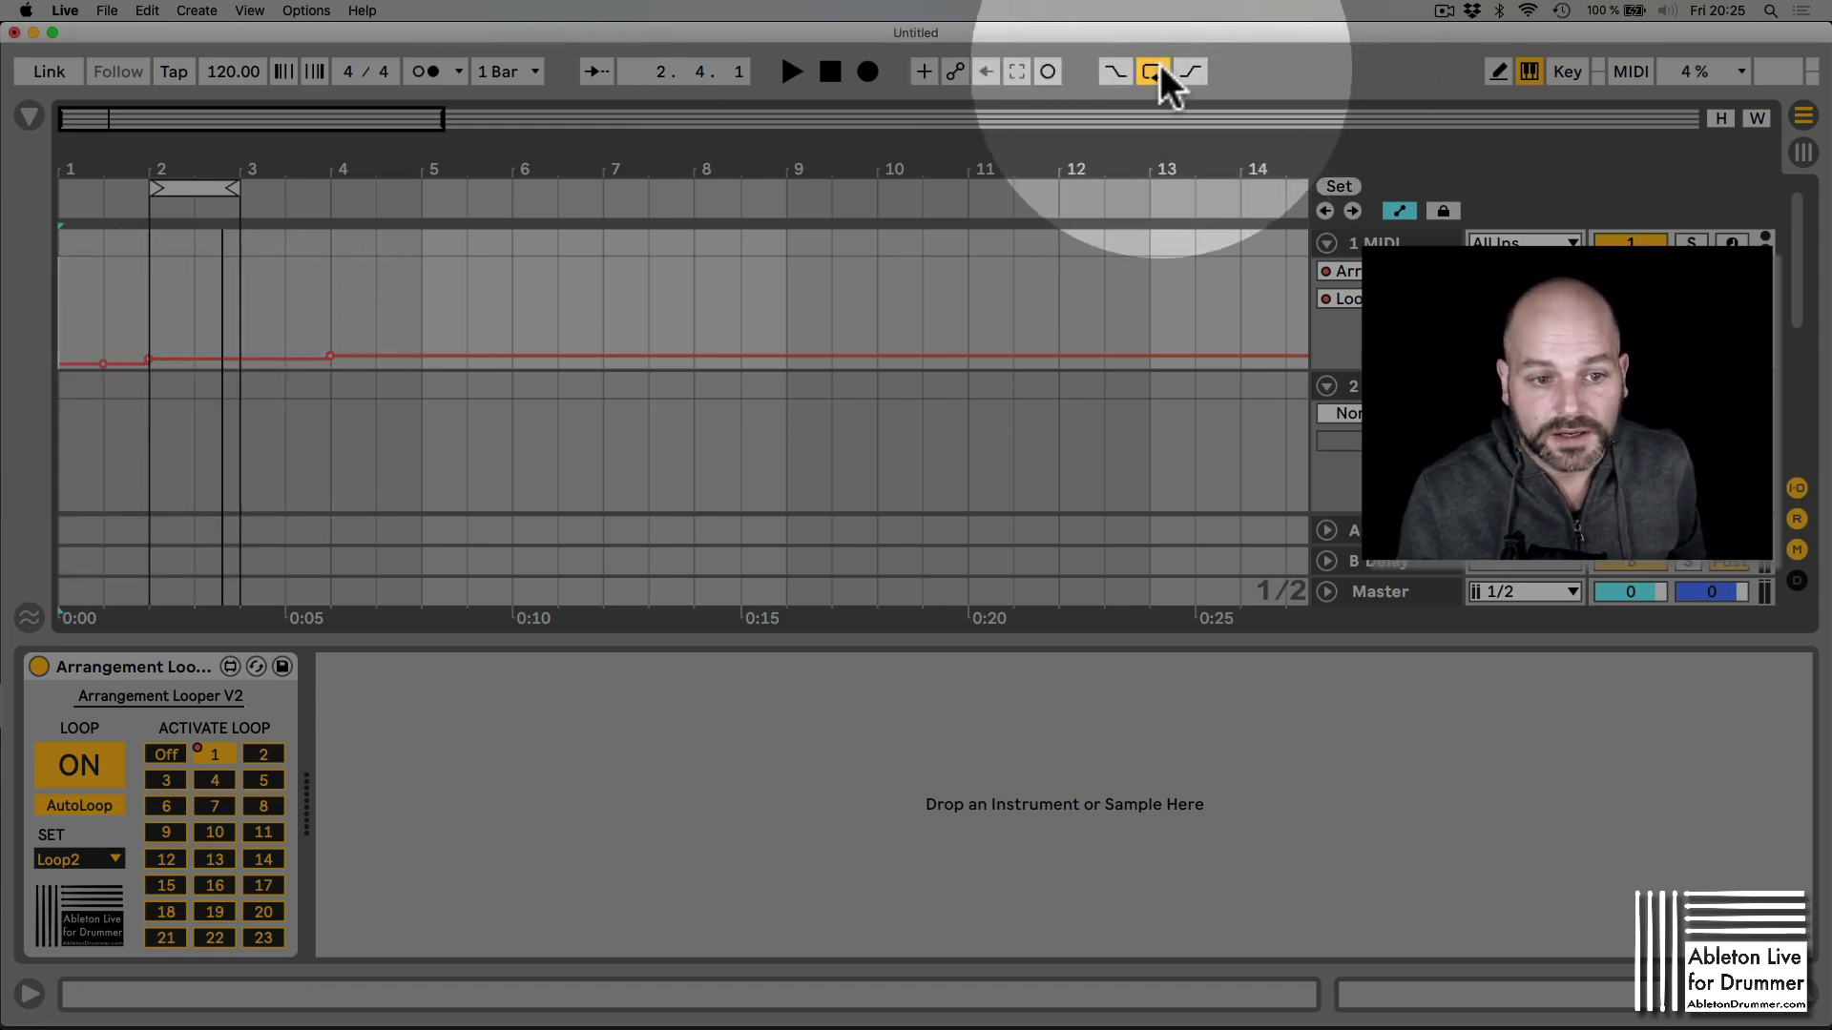
- Toggle the transport Loop switch a few times and restart playback from bar 1
click(1156, 69)
click(1157, 69)
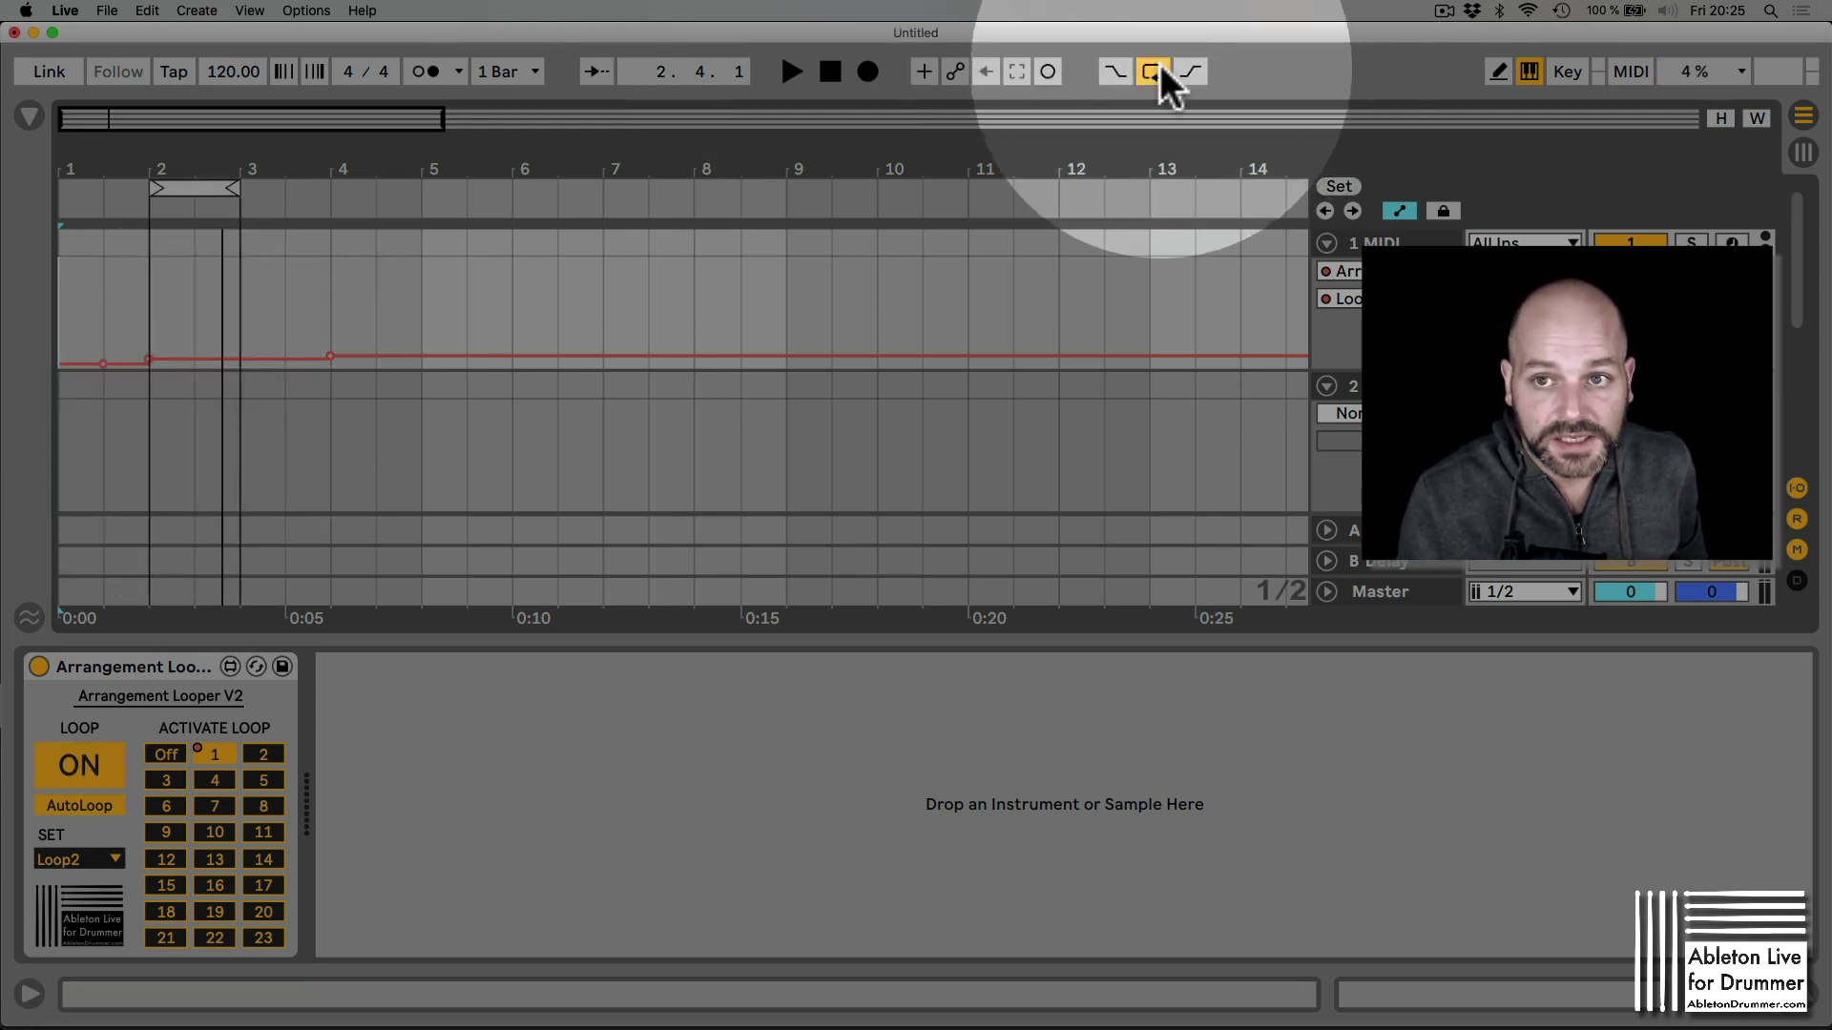
click(1157, 69)
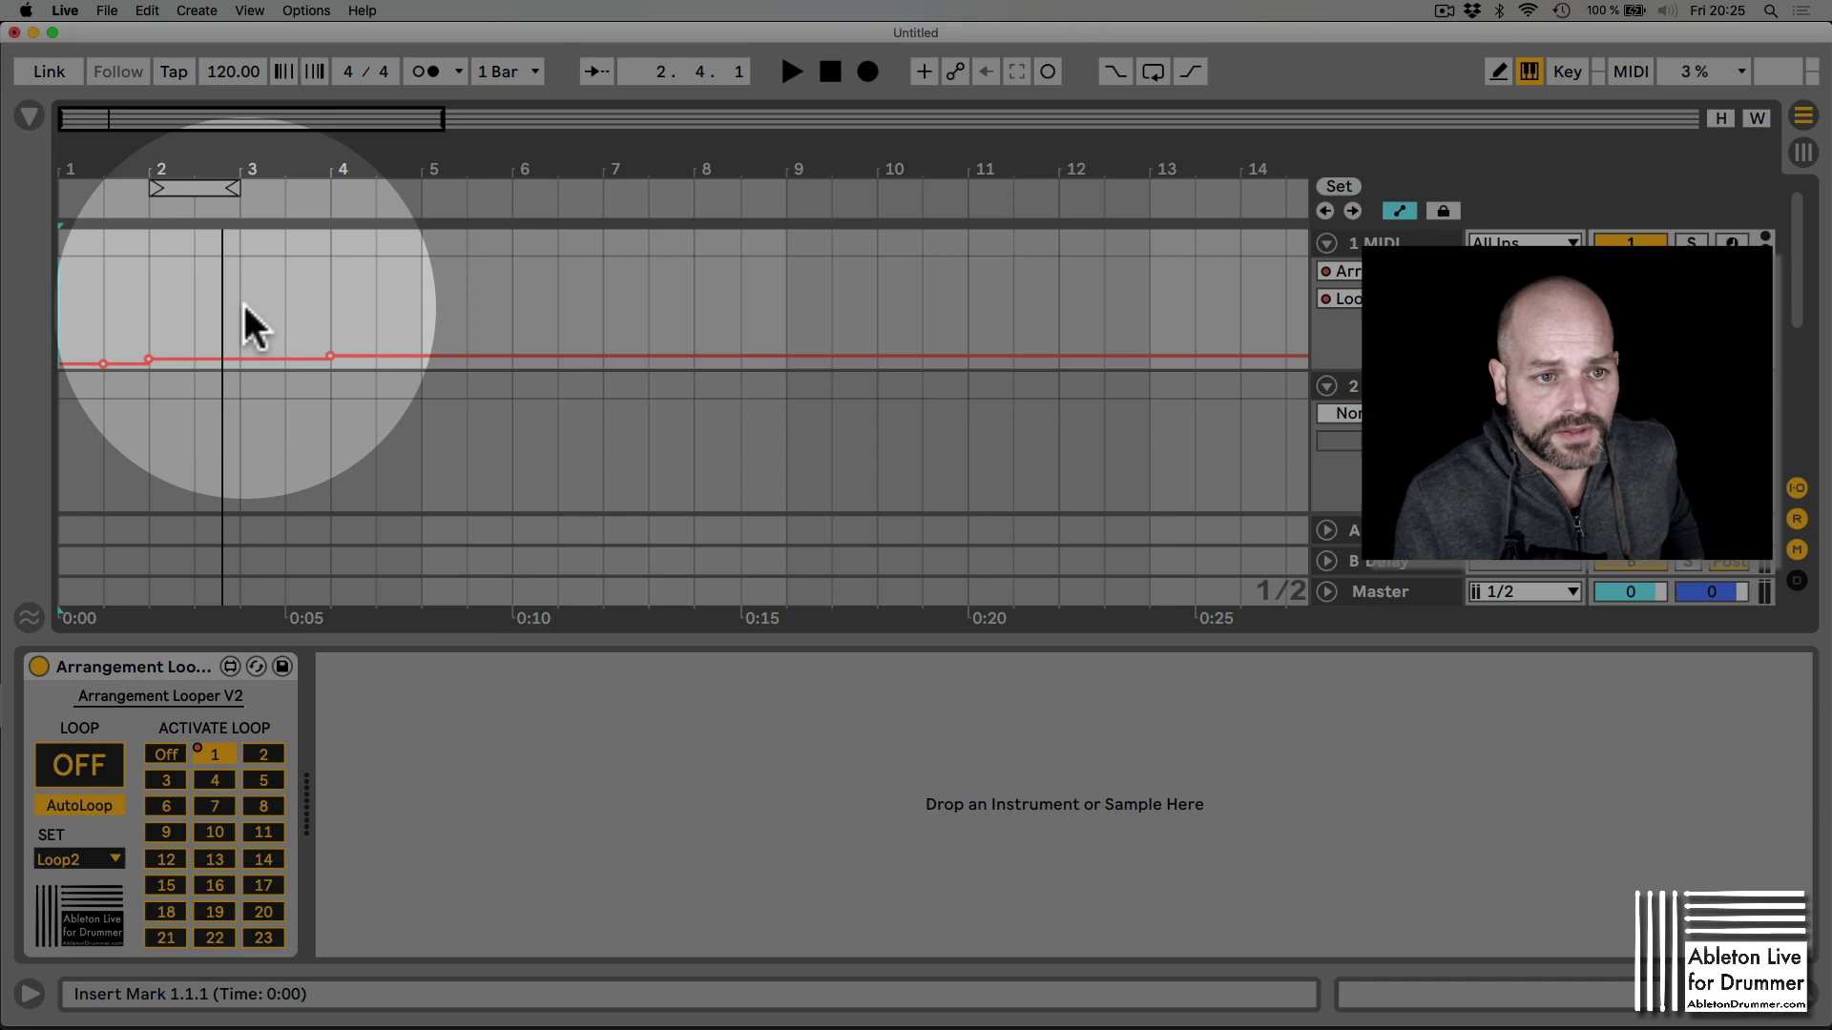
key(space)
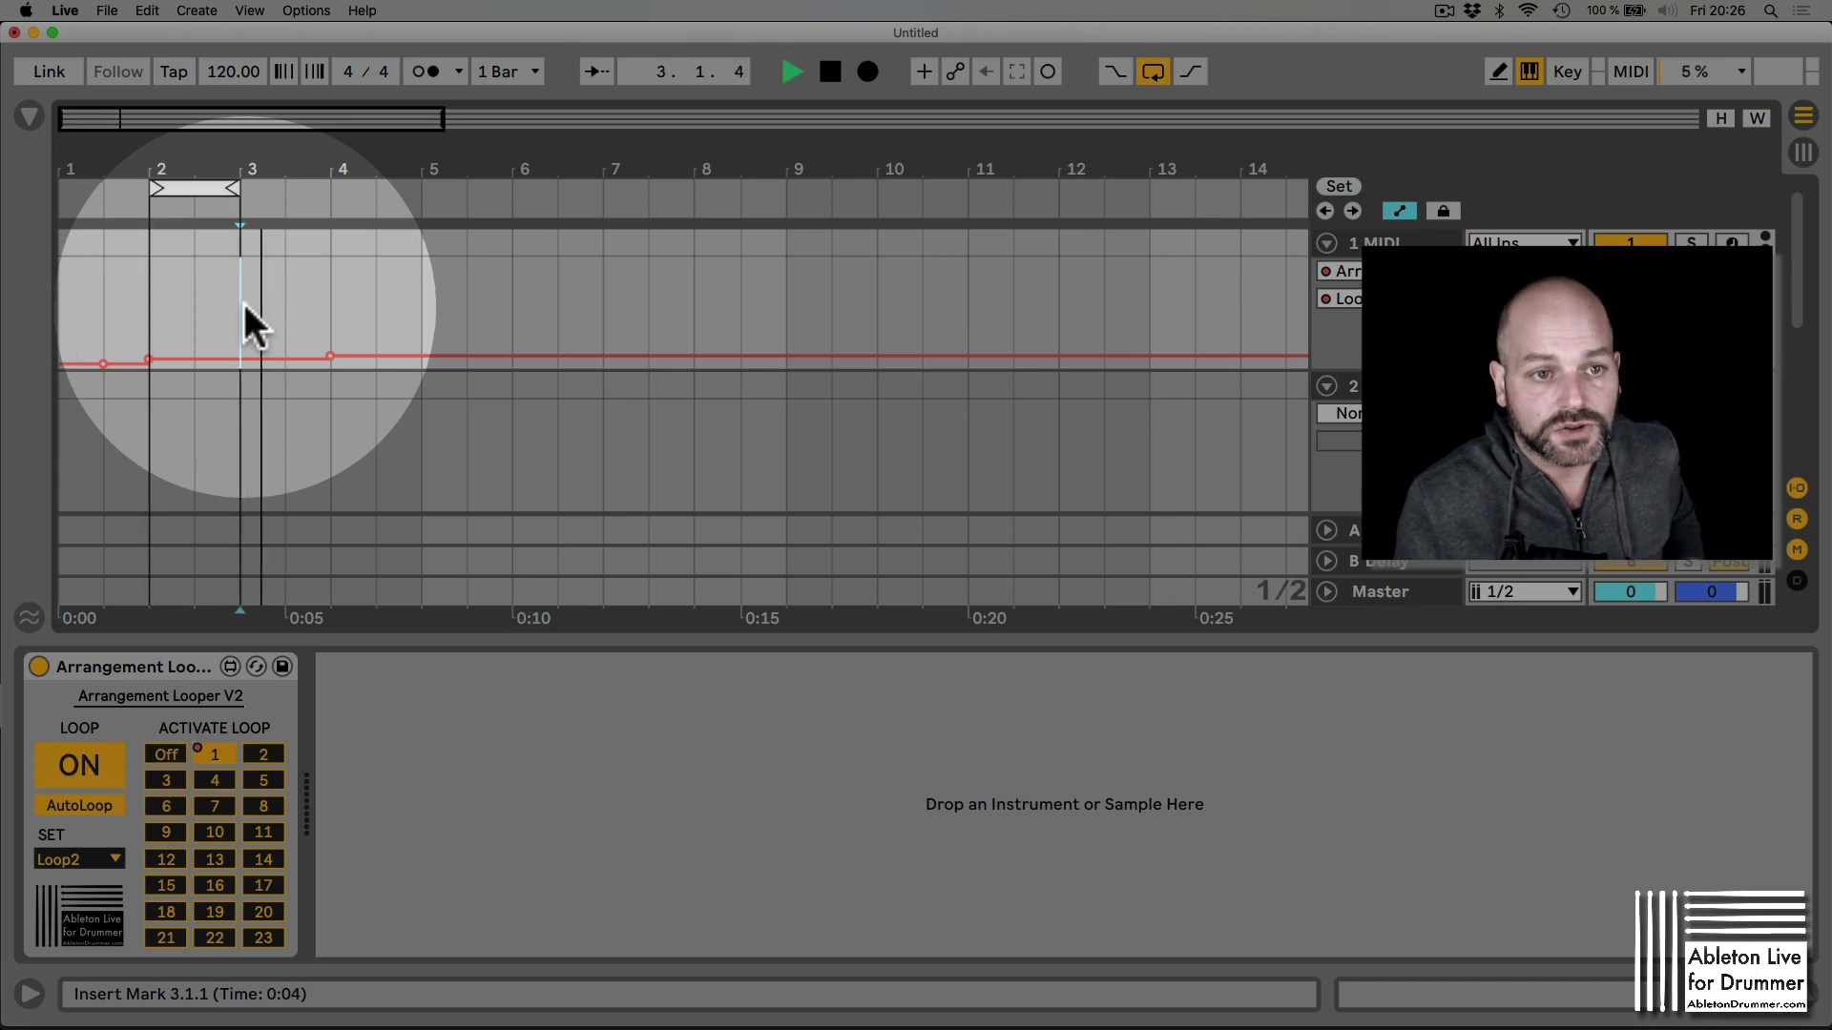